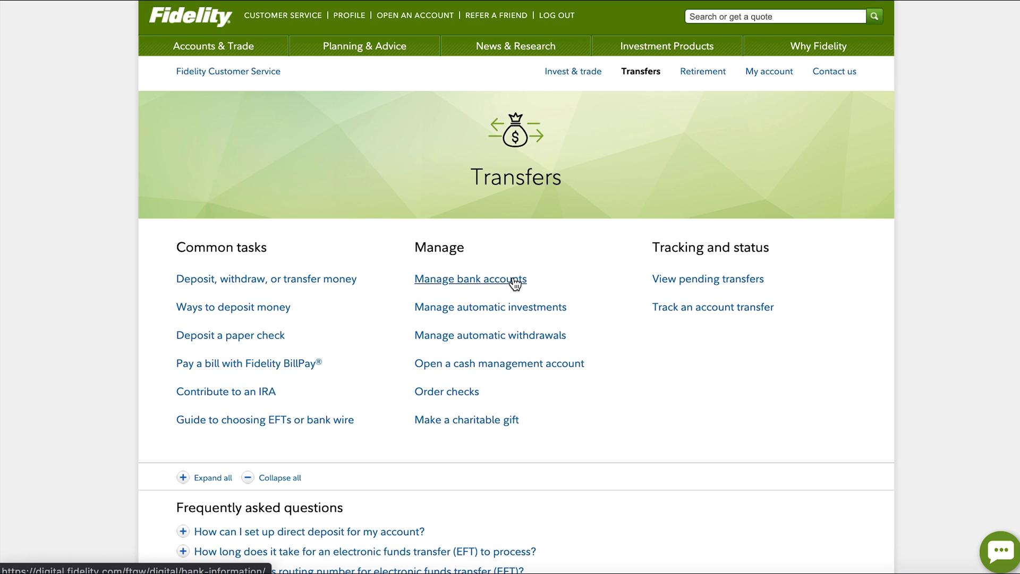
Start a money move from the Transfers page, choose to link a bank to a Fidelity account, and proceed through the security check
{"action": "left_click", "coordinate": [311, 280]}
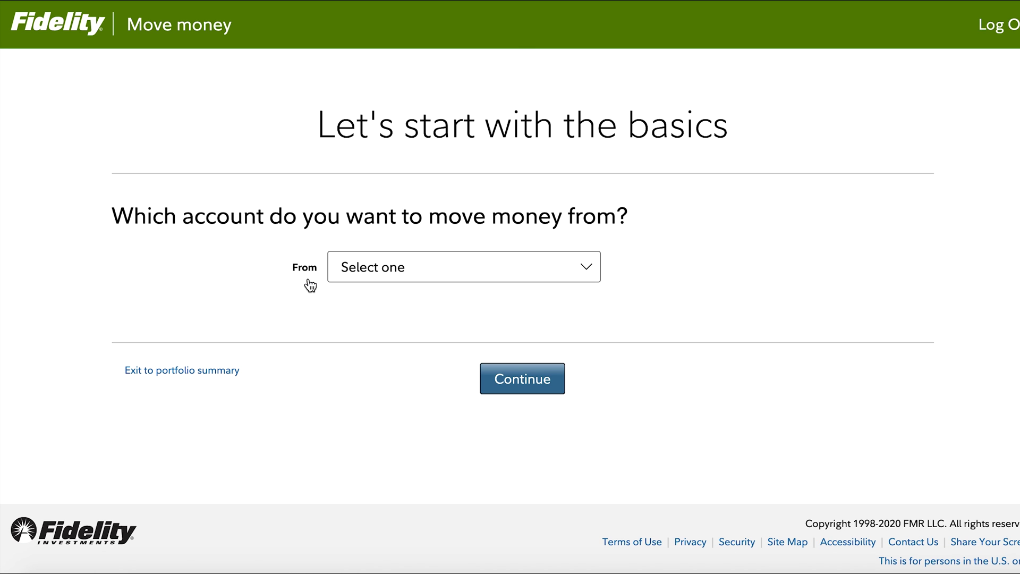
{"action": "left_click", "coordinate": [417, 257]}
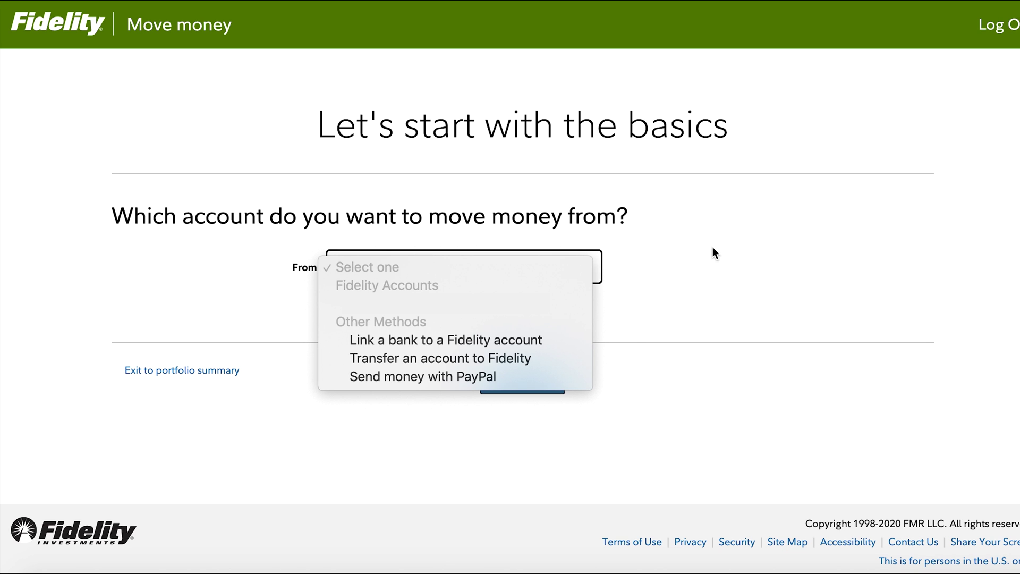
{"action": "left_click", "coordinate": [542, 342]}
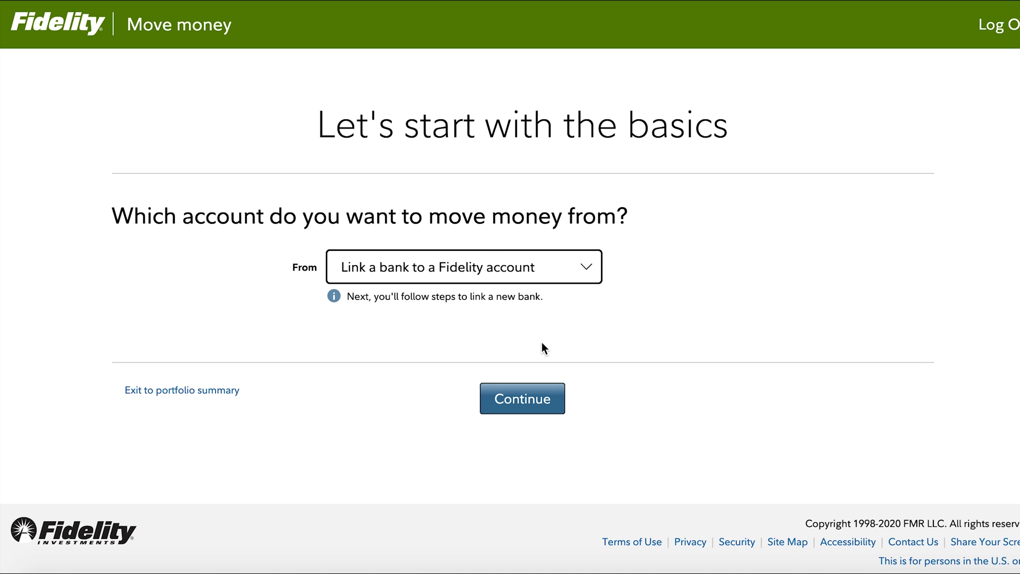
{"action": "left_click", "coordinate": [552, 407]}
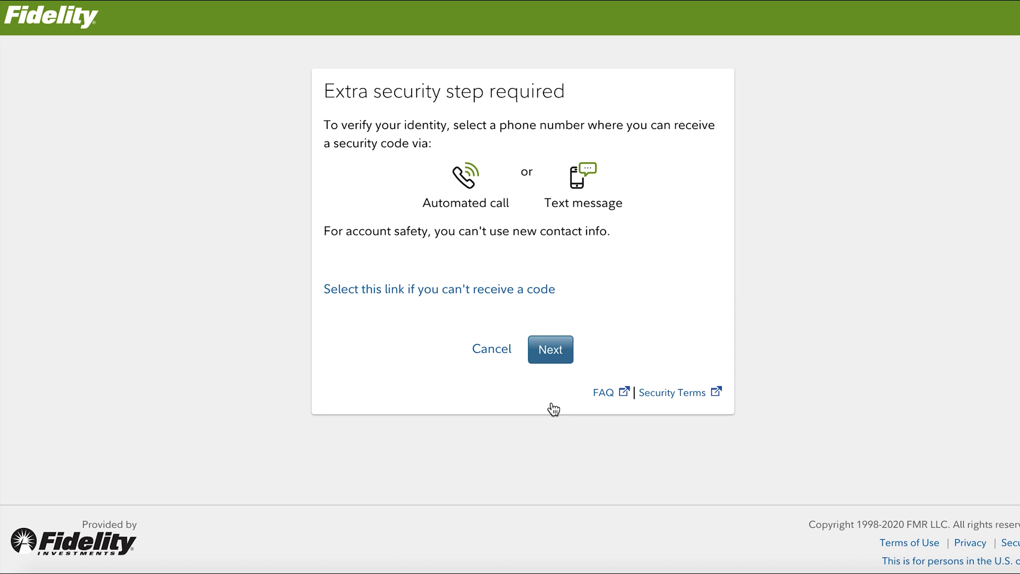
{"action": "left_click", "coordinate": [551, 349]}
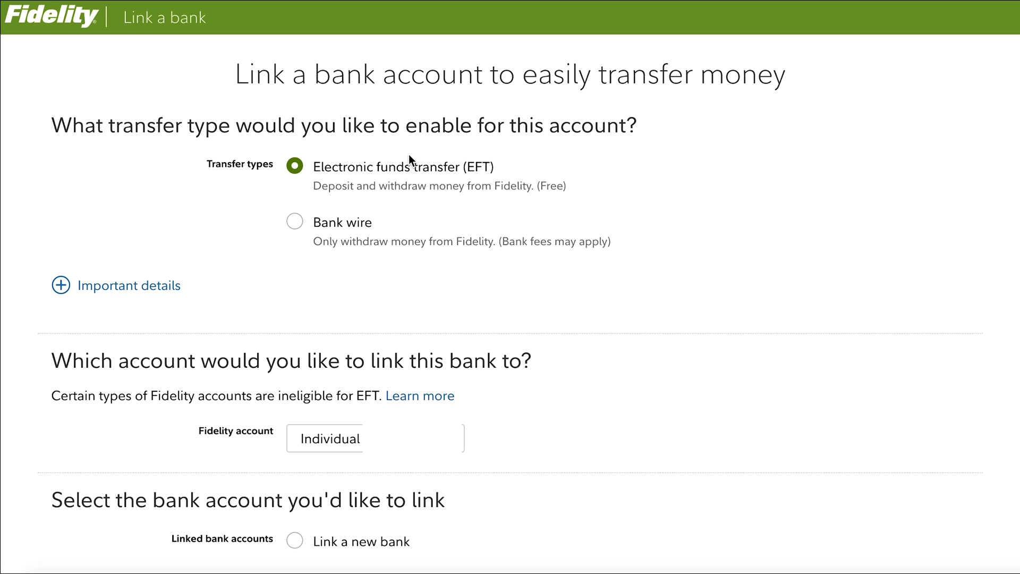
Choose to link a new bank that you own yourself, with Checking or brokerage as the account type
{"action": "scroll", "coordinate": [409, 155], "scroll_direction": "down", "scroll_amount": 2}
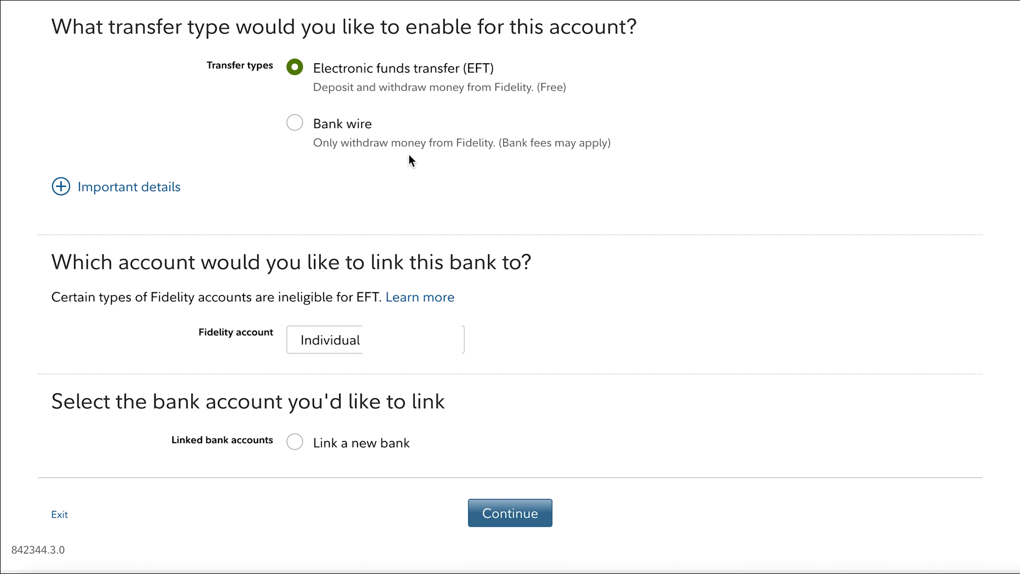
{"action": "scroll", "coordinate": [410, 160], "scroll_direction": "down", "scroll_amount": 1}
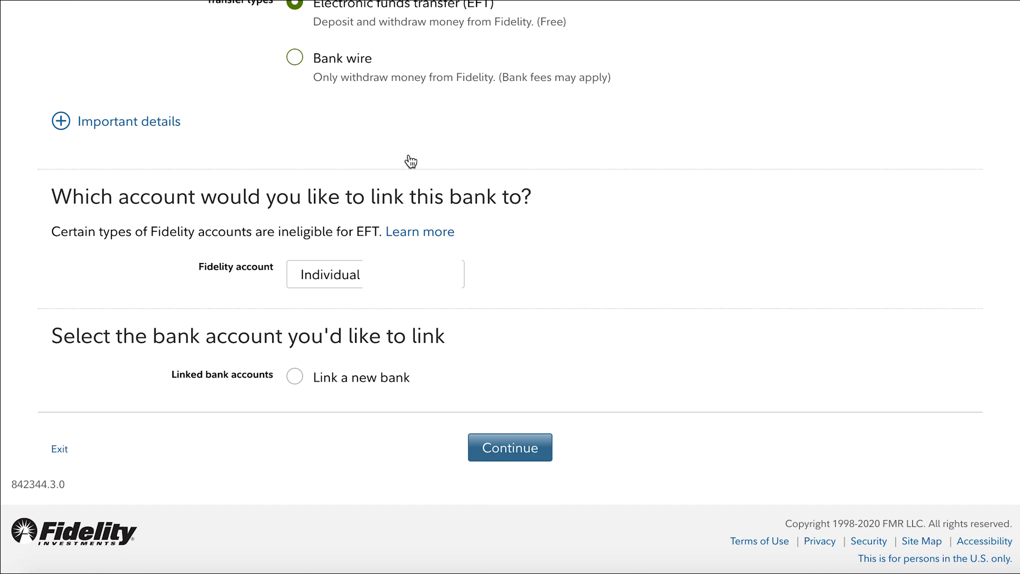
{"action": "left_click", "coordinate": [294, 379]}
{"action": "scroll", "coordinate": [296, 389], "scroll_direction": "down", "scroll_amount": 1}
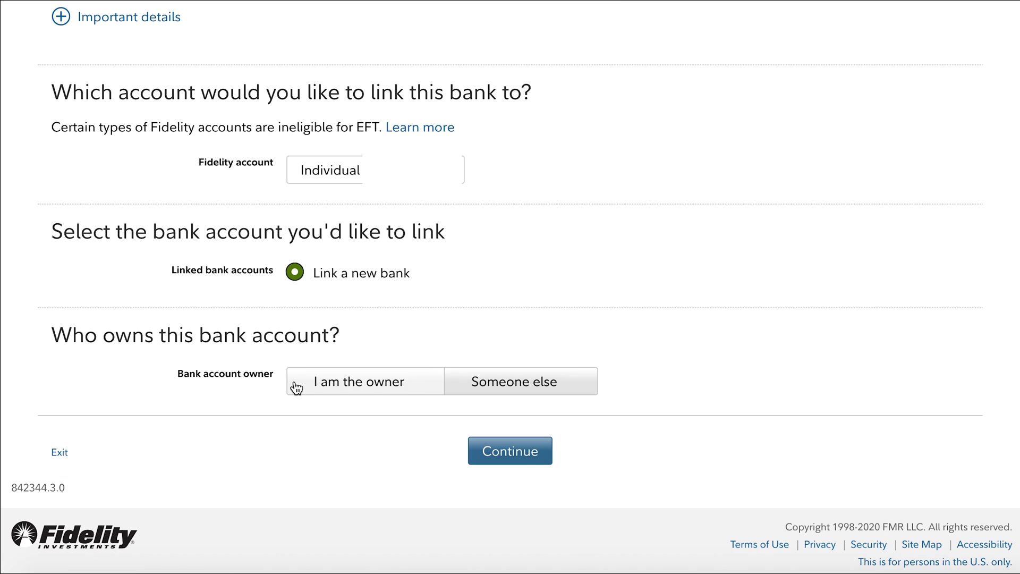
{"action": "left_click", "coordinate": [296, 388]}
{"action": "scroll", "coordinate": [294, 387], "scroll_direction": "down", "scroll_amount": 1}
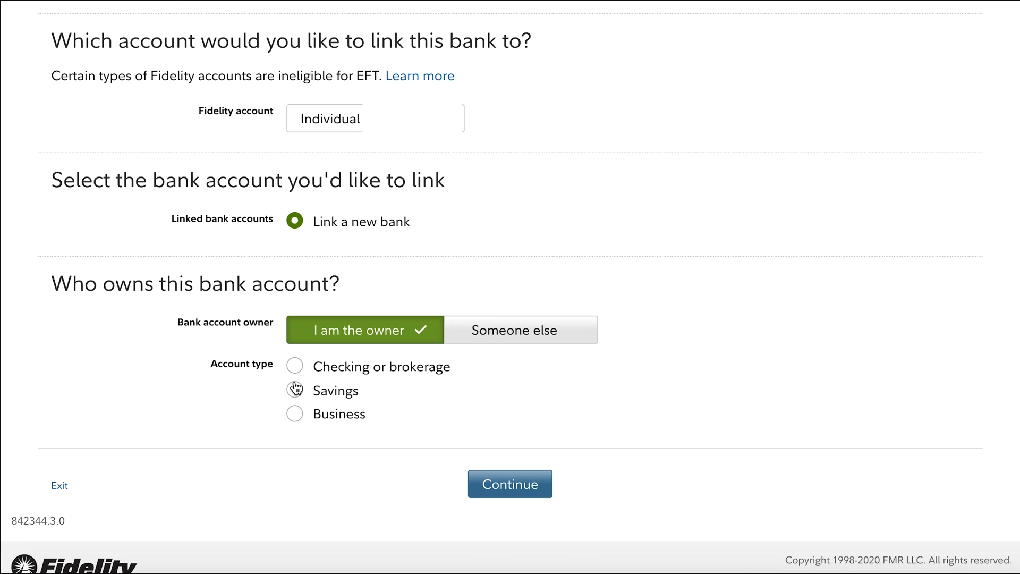
{"action": "left_click", "coordinate": [294, 365]}
{"action": "scroll", "coordinate": [297, 378], "scroll_direction": "down", "scroll_amount": 1}
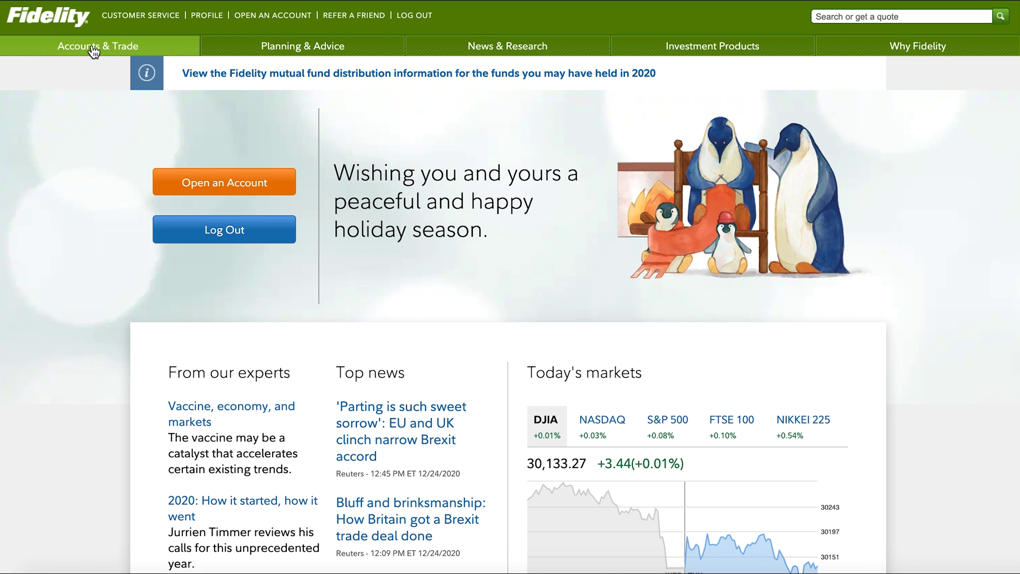
Go to the Transfers page and view the pending transfers
{"action": "left_click", "coordinate": [93, 48]}
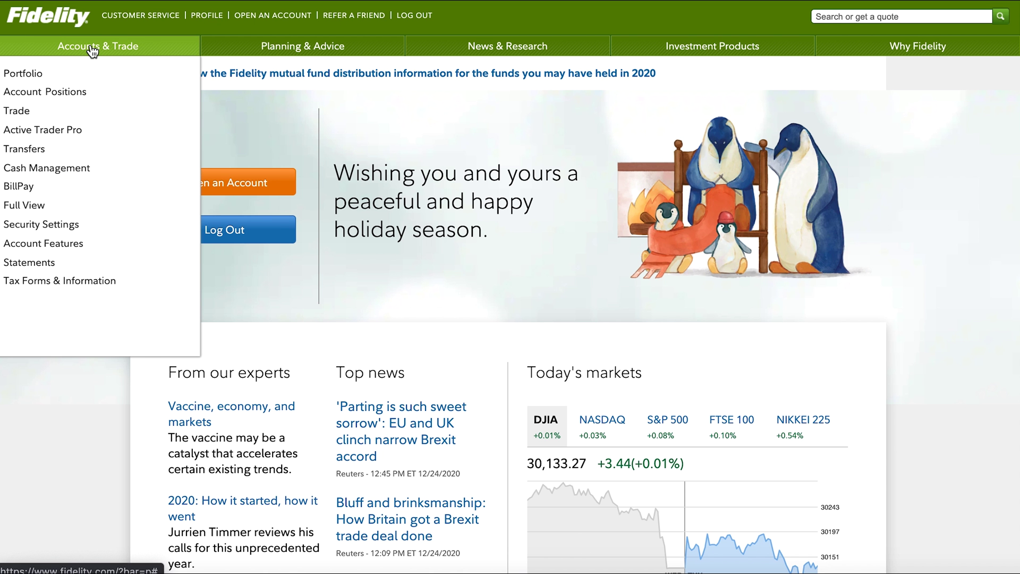
{"action": "left_click", "coordinate": [36, 148]}
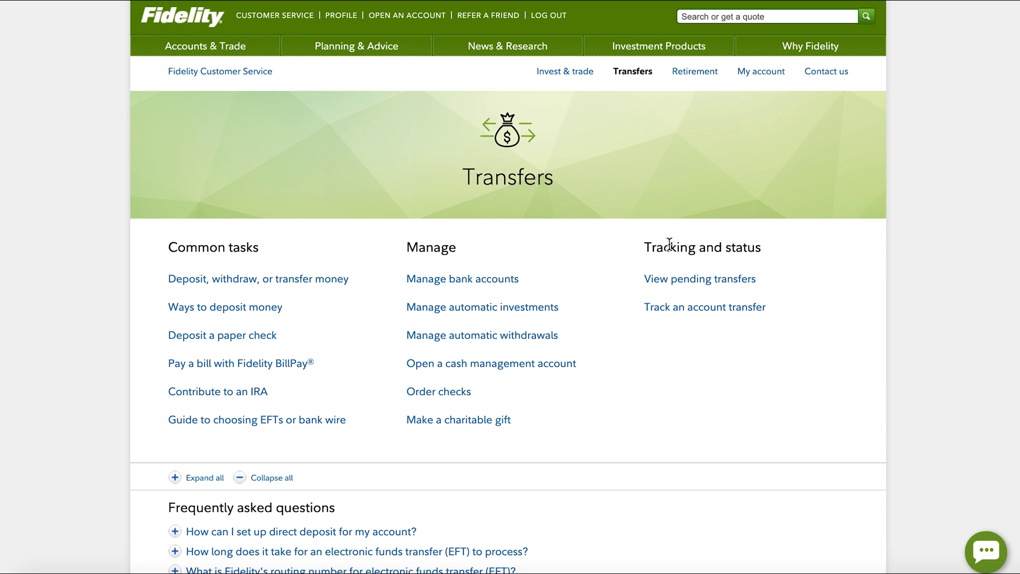
{"action": "left_click", "coordinate": [686, 279]}
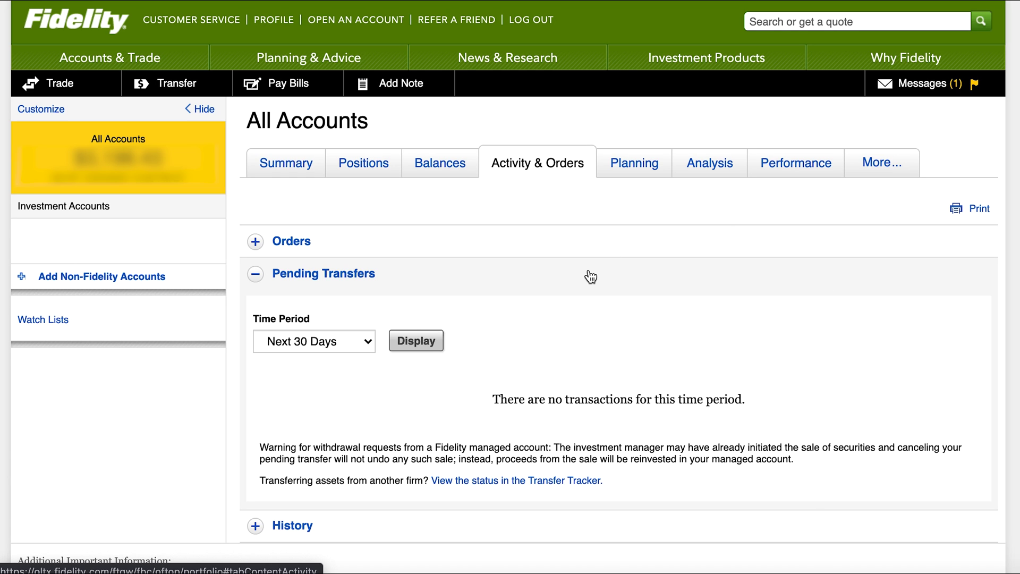
Return to the Transfers page and open the setup of an automatic transfer or investment for the Individual account
{"action": "key", "text": "alt+Left"}
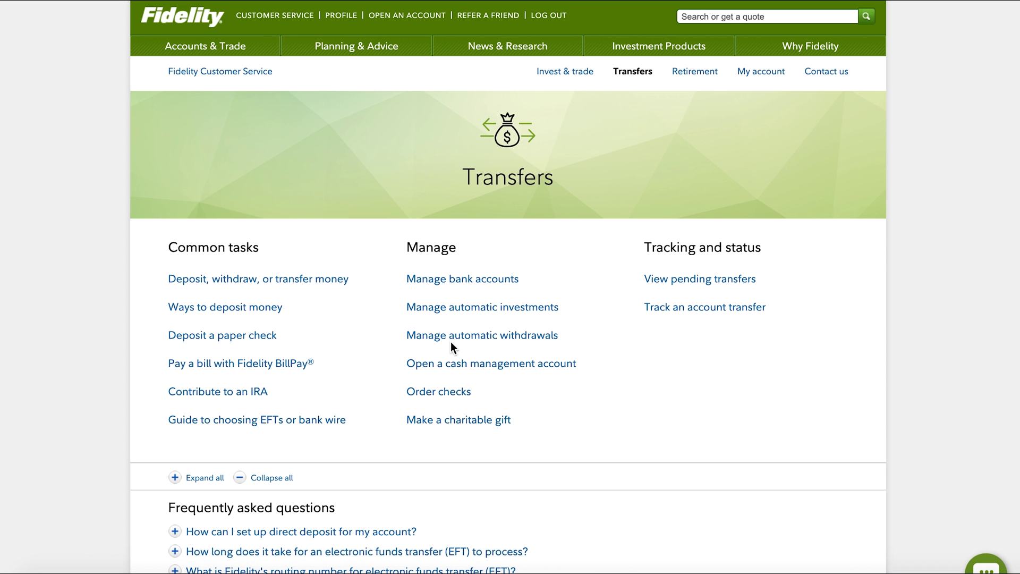
{"action": "left_click", "coordinate": [476, 308]}
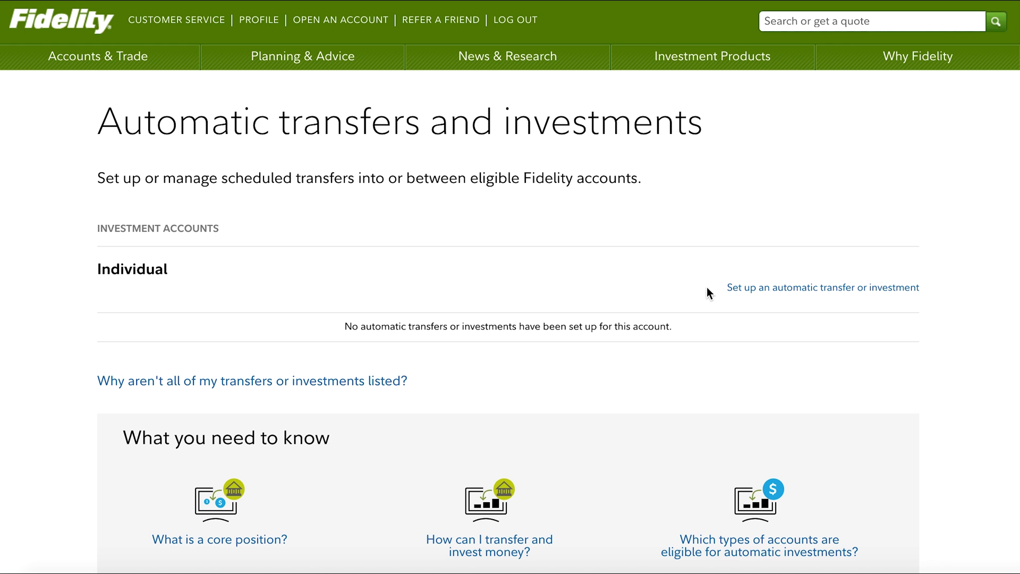
{"action": "left_click", "coordinate": [749, 289]}
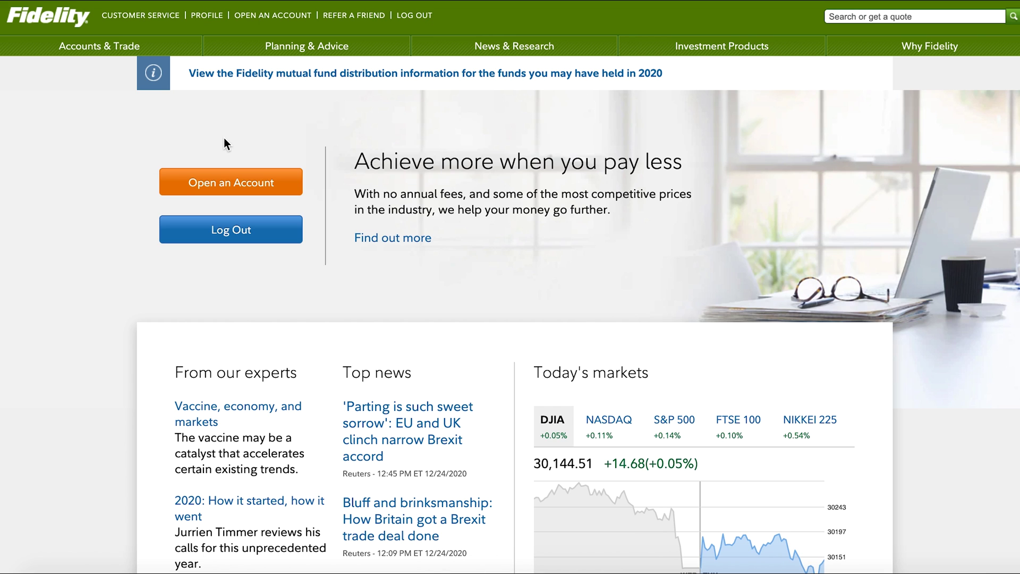
Open the trade ticket for the Individual account and make that account the default for account-sensitive pages
{"action": "mouse_move", "coordinate": [99, 51]}
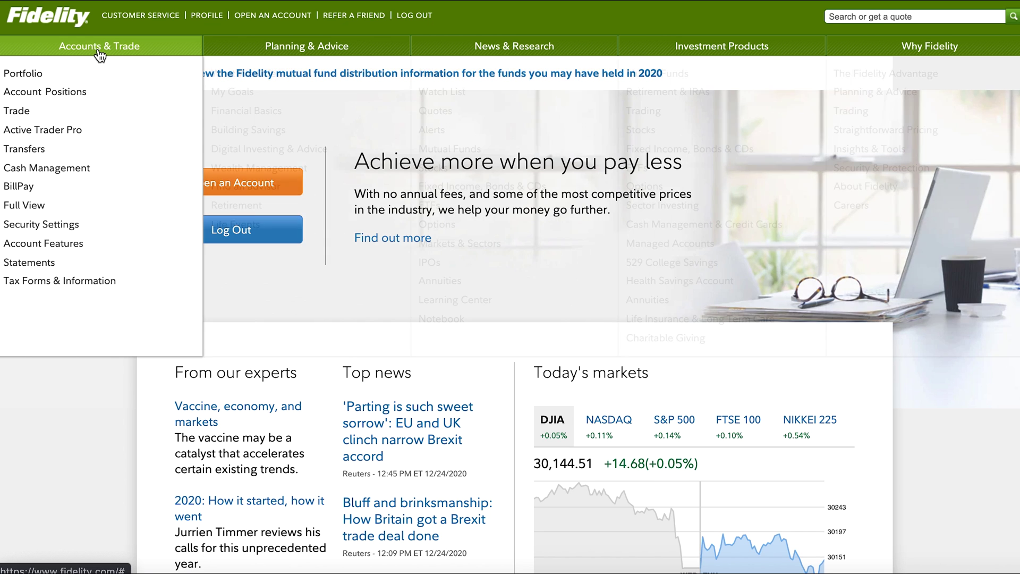
{"action": "left_click", "coordinate": [99, 51]}
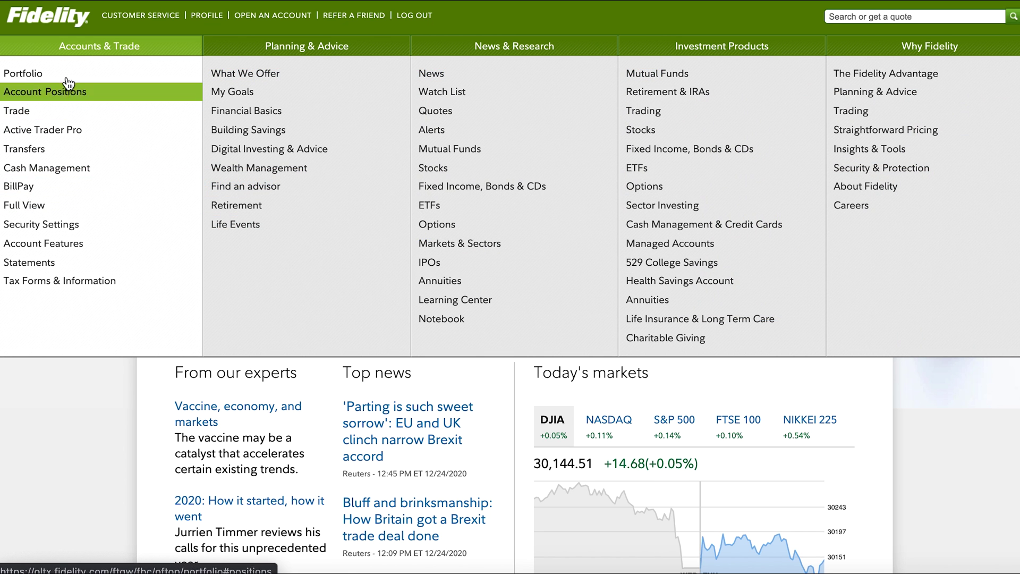
{"action": "left_click", "coordinate": [46, 110]}
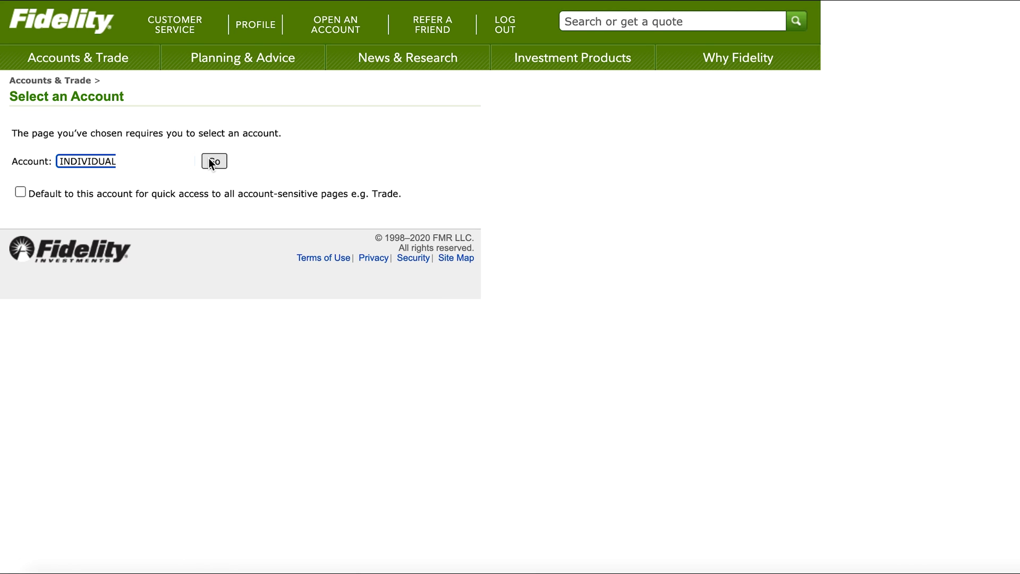
{"action": "left_click", "coordinate": [23, 193]}
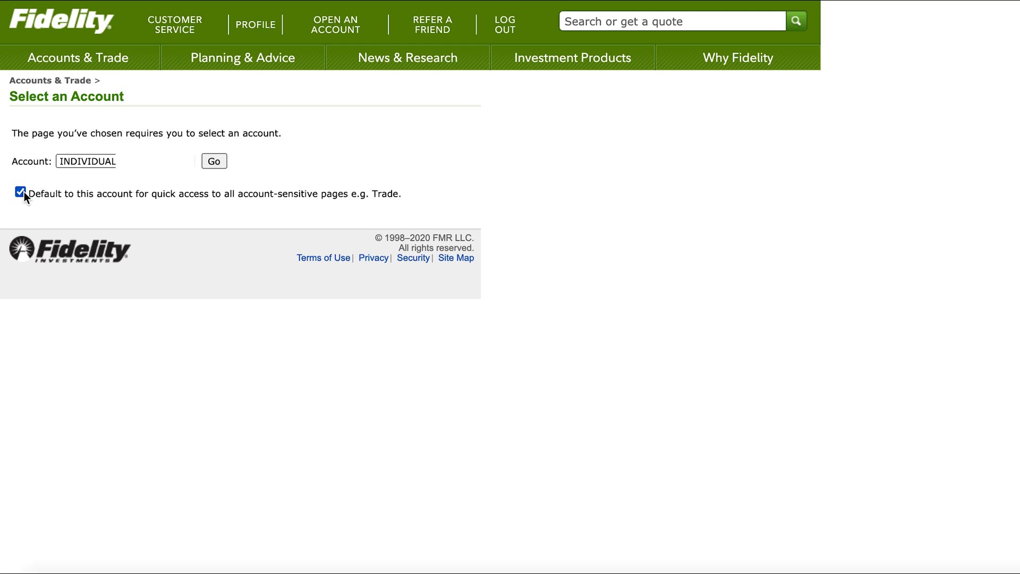
{"action": "left_click", "coordinate": [214, 161]}
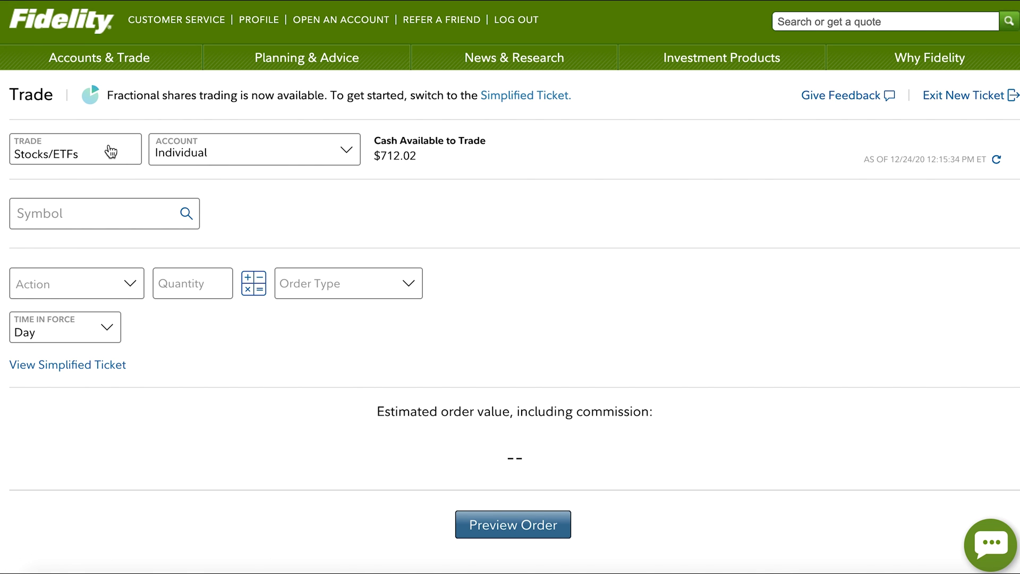
Review the trade types, keep Stocks/ETFs, look up Sony, and load its quote with the symbol SNE
{"action": "left_click", "coordinate": [111, 150]}
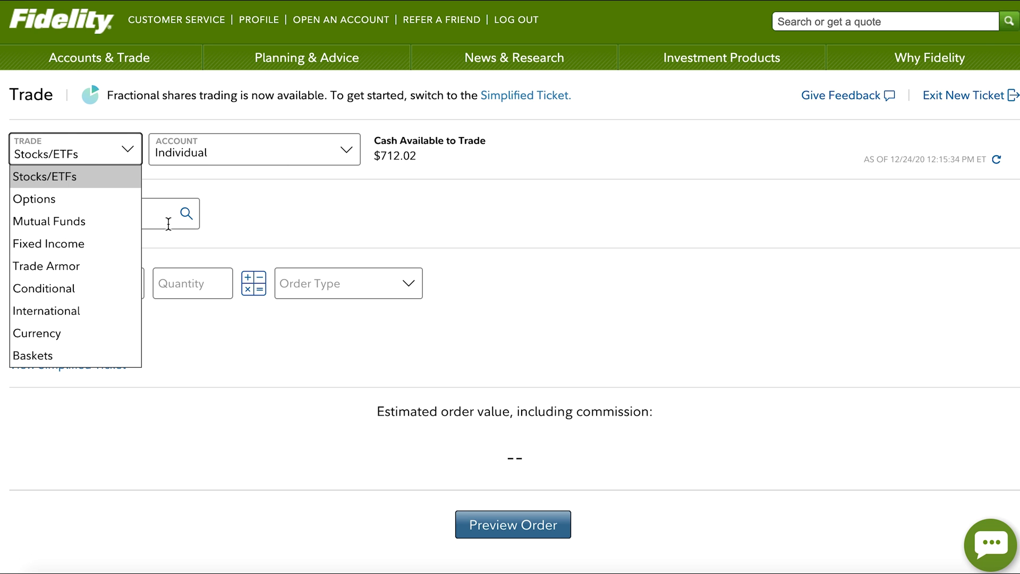
{"action": "left_click", "coordinate": [612, 254]}
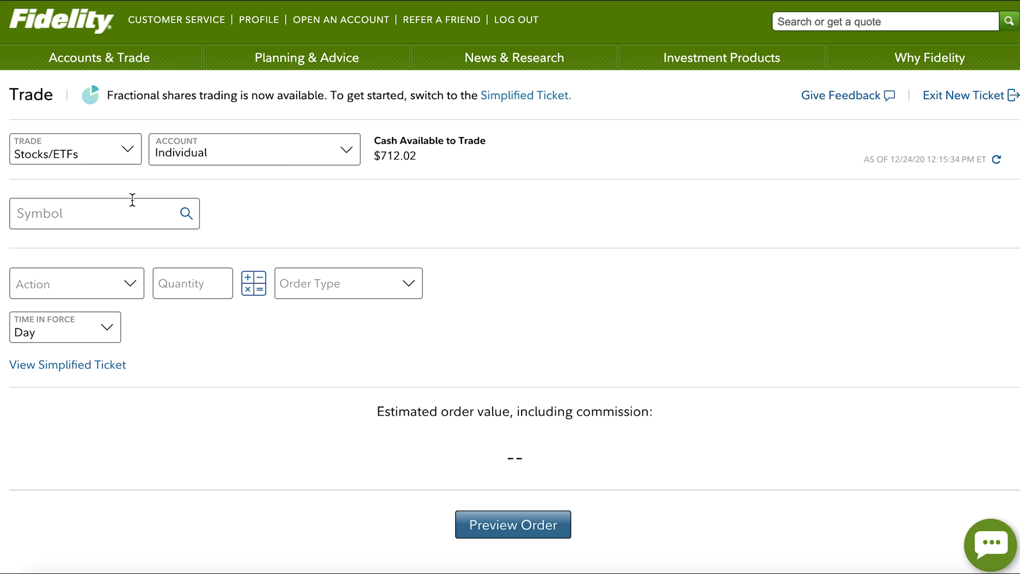
{"action": "left_click", "coordinate": [133, 200]}
{"action": "type", "text": "SONY"}
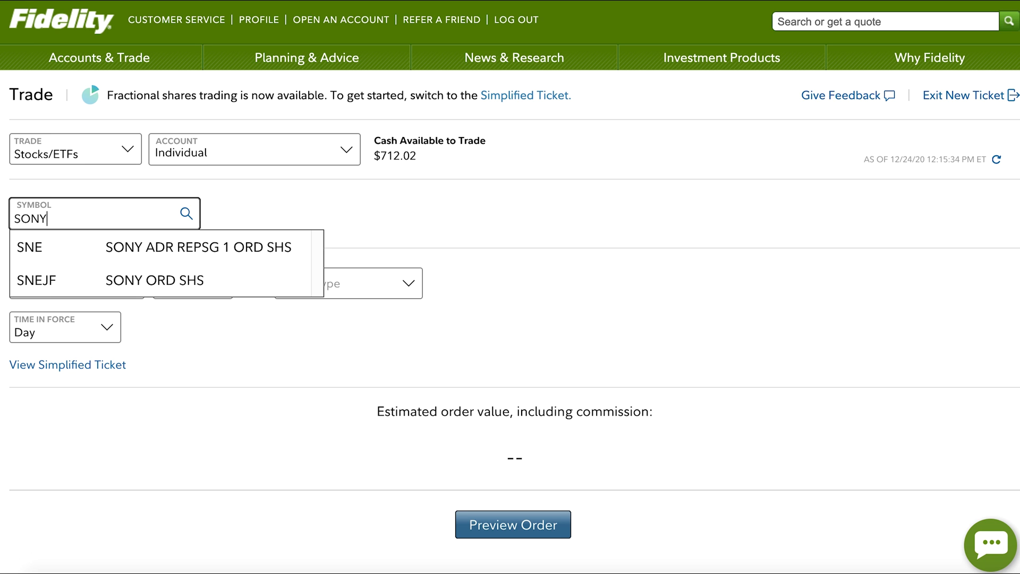
{"action": "key", "text": "BackSpace"}
{"action": "key", "text": "BackSpace"}
{"action": "key", "text": "BackSpace"}
{"action": "type", "text": "NE"}
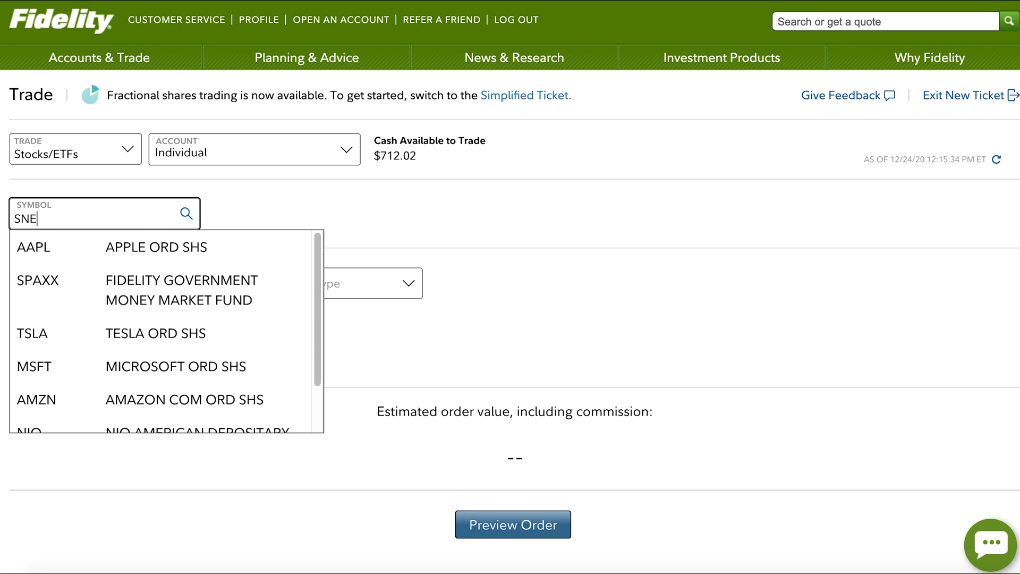
{"action": "key", "text": "Return"}
Set the order's action to Buy and its quantity to 1 share
{"action": "left_click", "coordinate": [128, 292]}
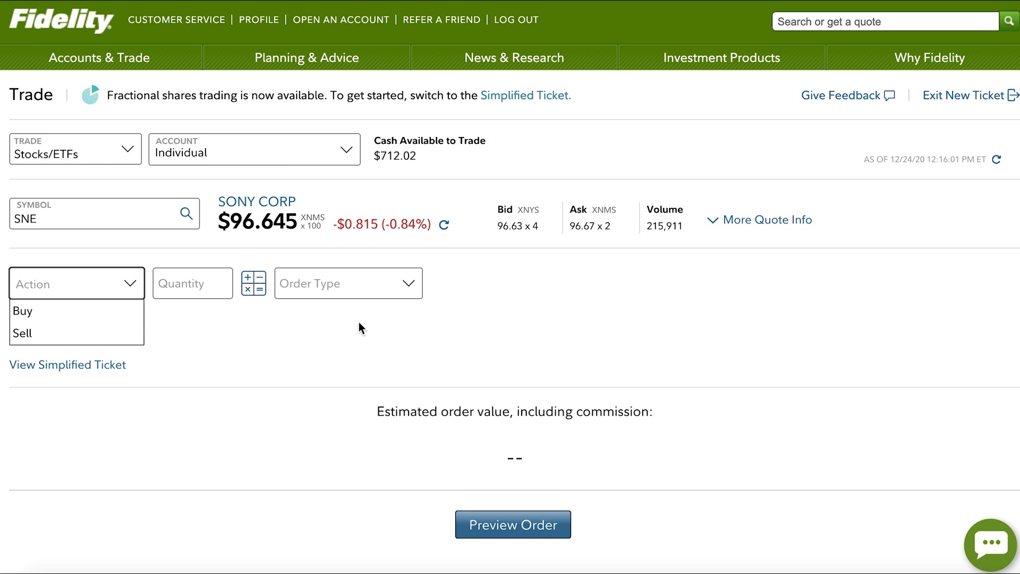
{"action": "left_click", "coordinate": [397, 289]}
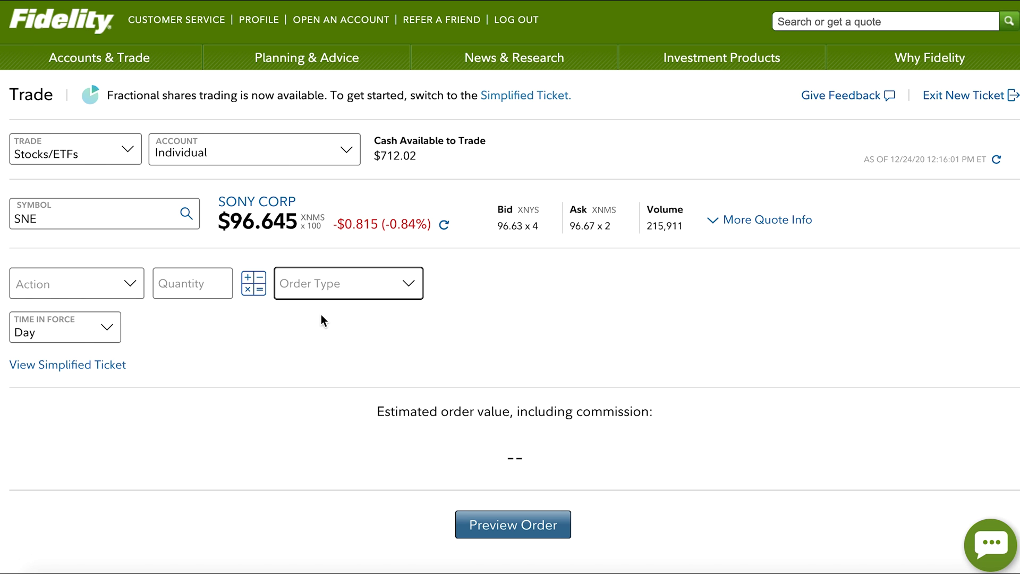
{"action": "left_click", "coordinate": [119, 279]}
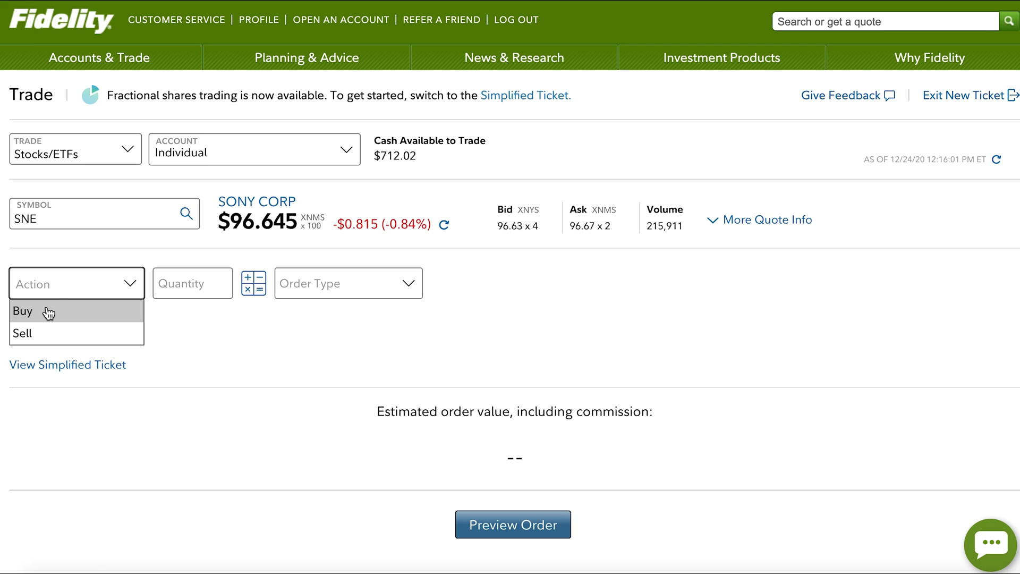
{"action": "left_click", "coordinate": [48, 312]}
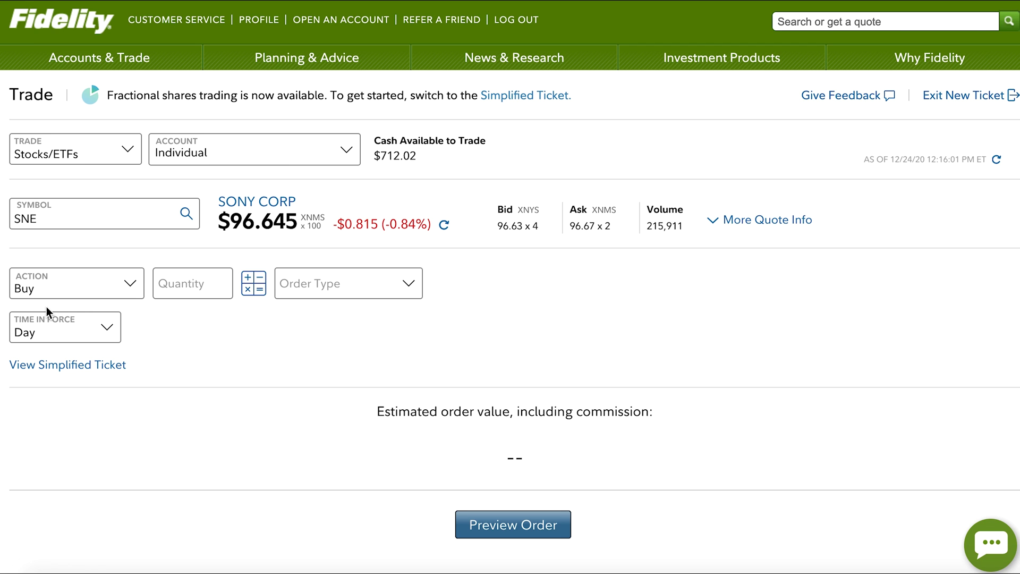
{"action": "left_click", "coordinate": [169, 286]}
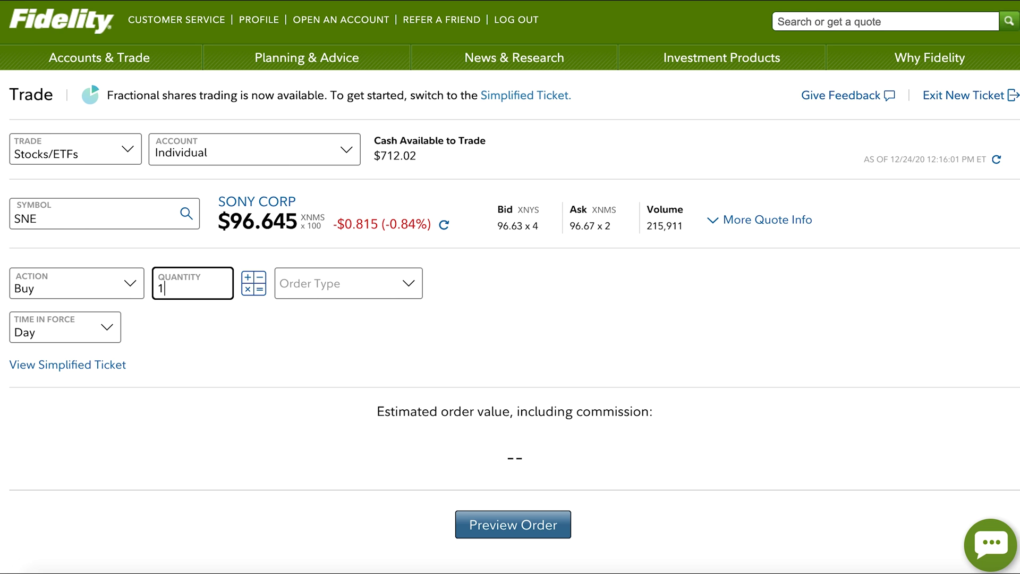
{"action": "type", "text": "1"}
{"action": "left_click", "coordinate": [194, 353]}
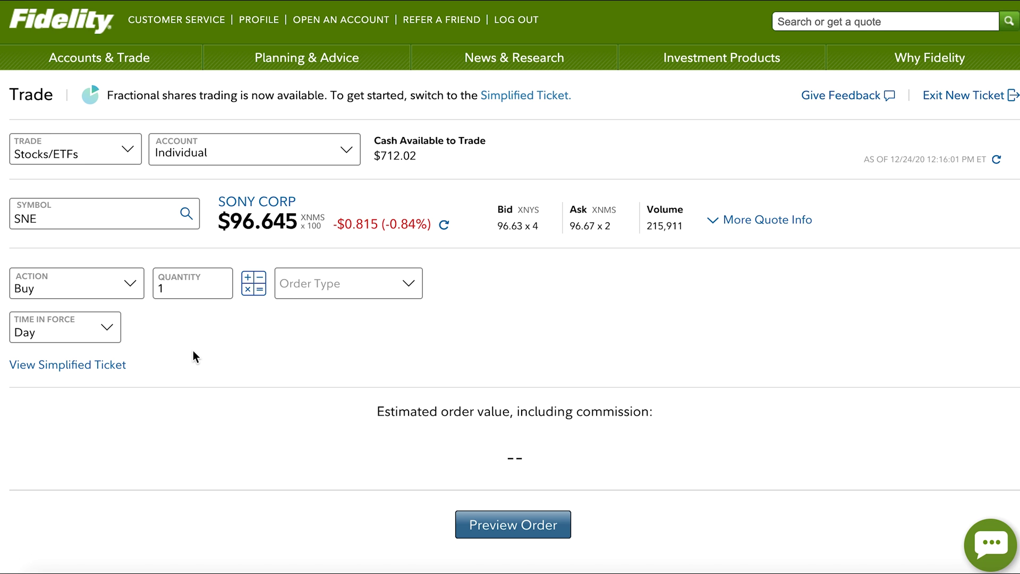
Examine the available order types and time-in-force options for the SNE order, leaving the time in force at Day
{"action": "left_click", "coordinate": [349, 284]}
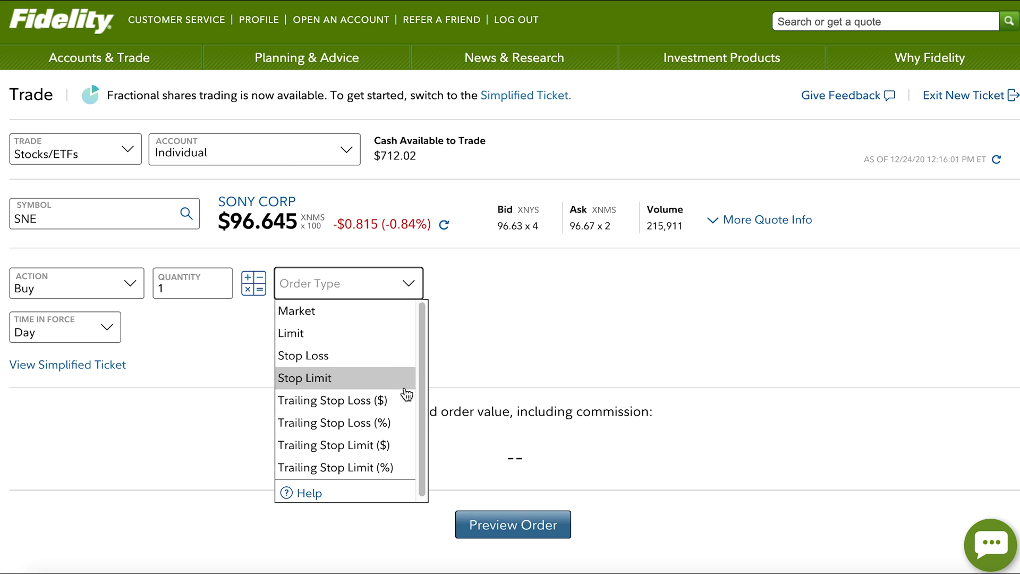
{"action": "scroll", "coordinate": [408, 476], "scroll_direction": "down", "scroll_amount": 1}
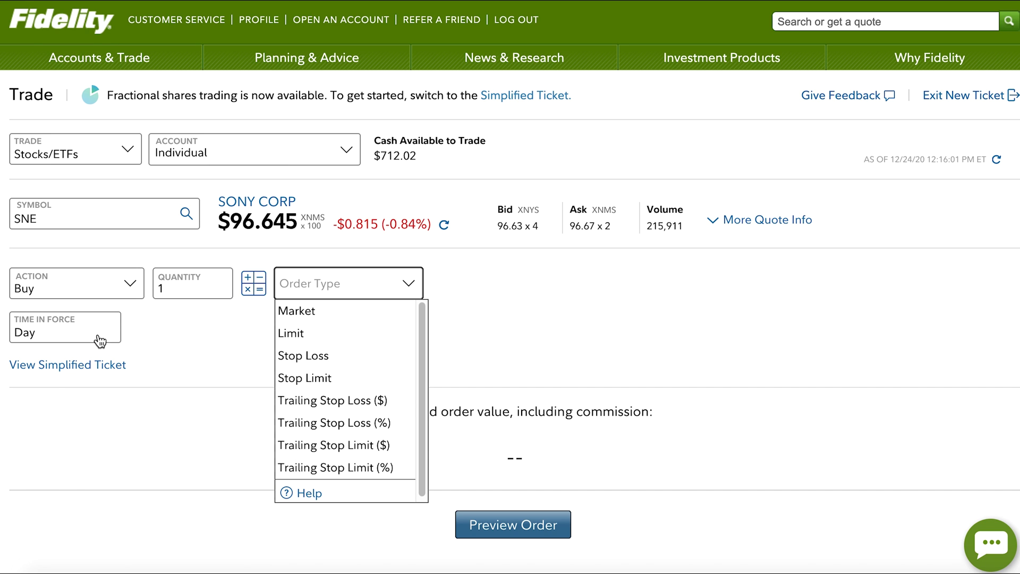
{"action": "left_click", "coordinate": [100, 340]}
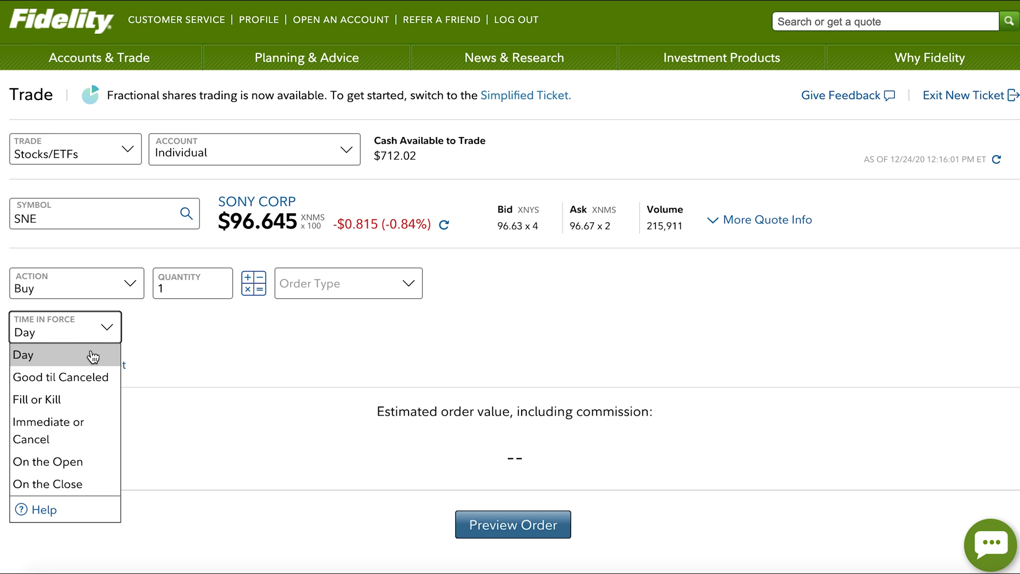
{"action": "left_click", "coordinate": [187, 344]}
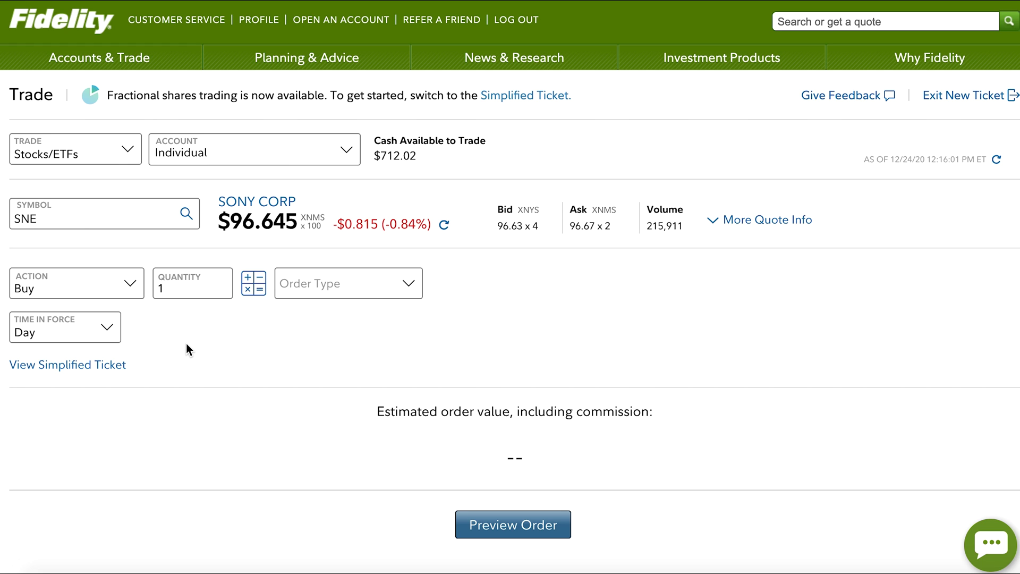
Switch the SNE order to the simplified ticket for fractional shares and set its action to Buy
{"action": "left_click_drag", "start_coordinate": [107, 97], "coordinate": [595, 104]}
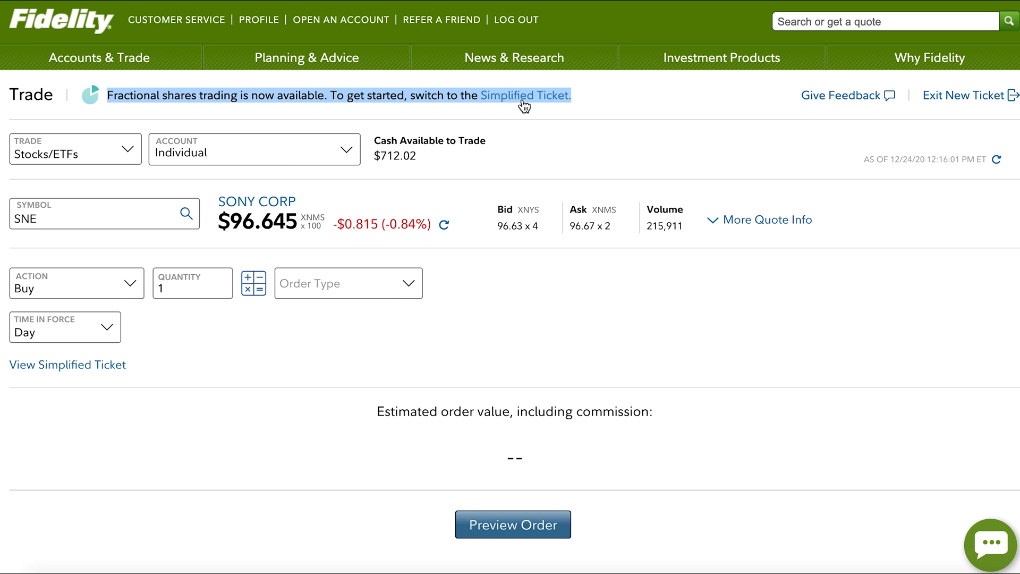
{"action": "left_click", "coordinate": [146, 363]}
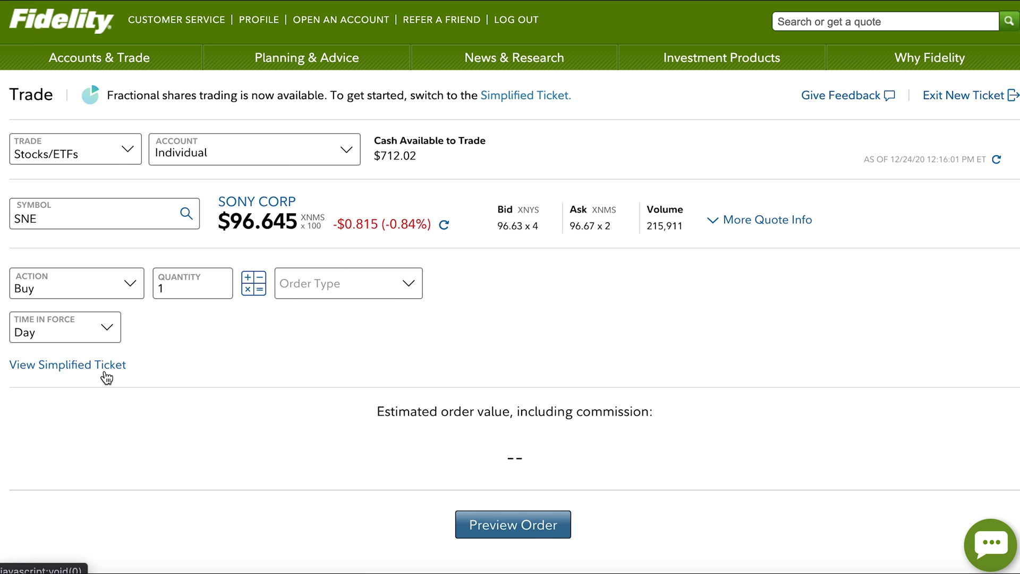
{"action": "left_click", "coordinate": [105, 373]}
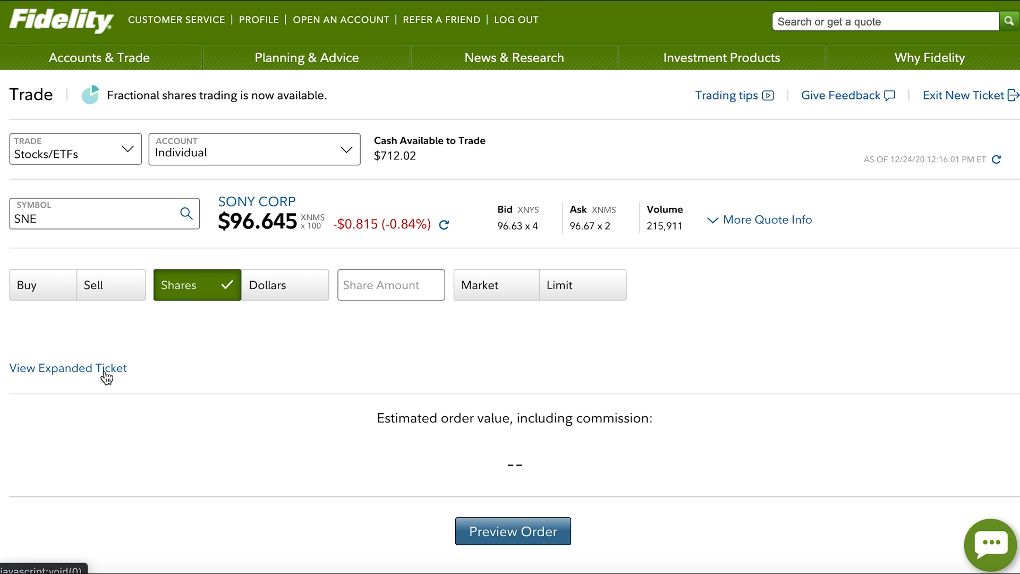
{"action": "left_click", "coordinate": [34, 289]}
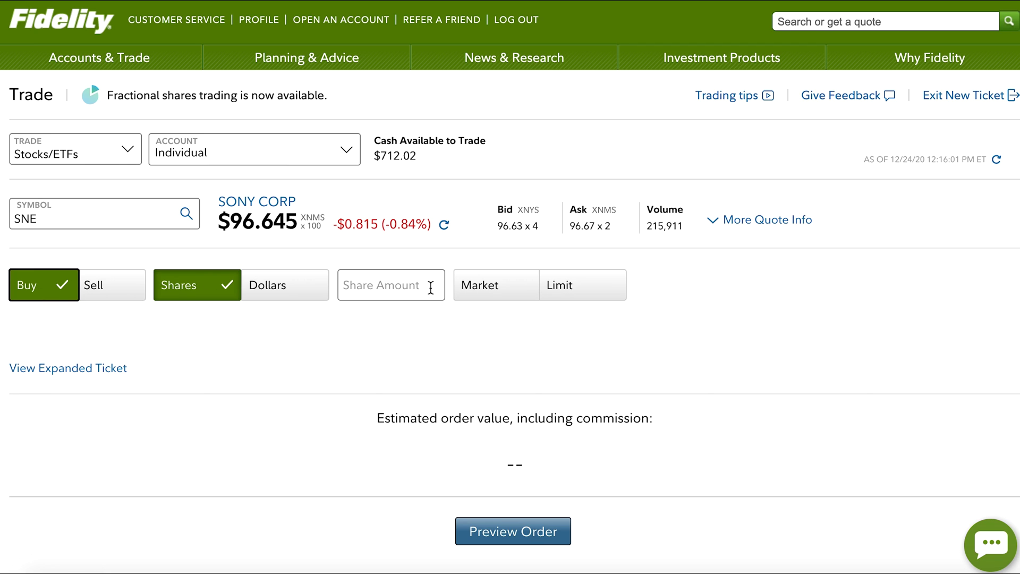
Set the buy order to be sized in dollars with a dollar amount of $5.00
{"action": "left_click", "coordinate": [417, 285]}
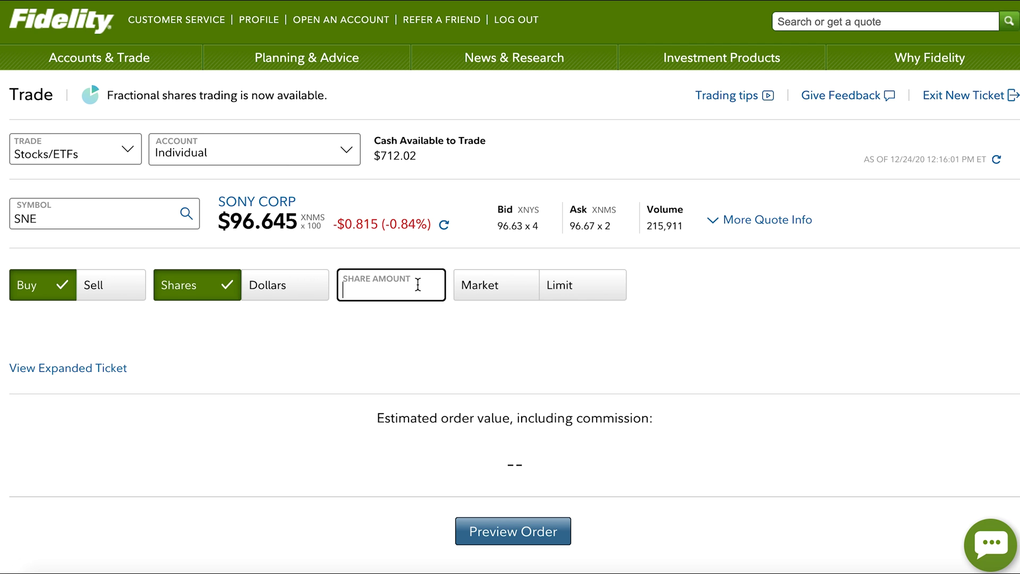
{"action": "left_click", "coordinate": [253, 301]}
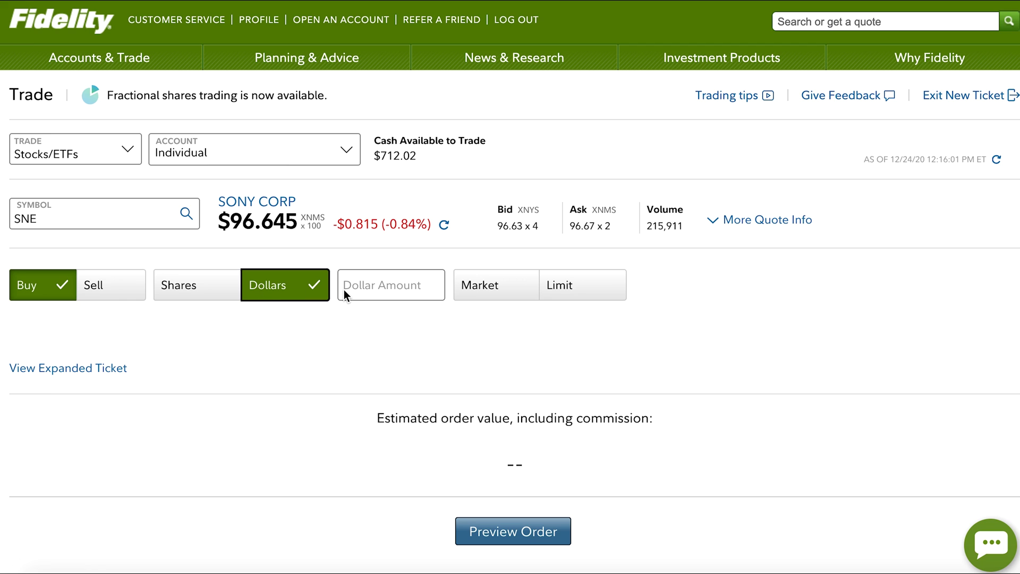
{"action": "left_click", "coordinate": [368, 290]}
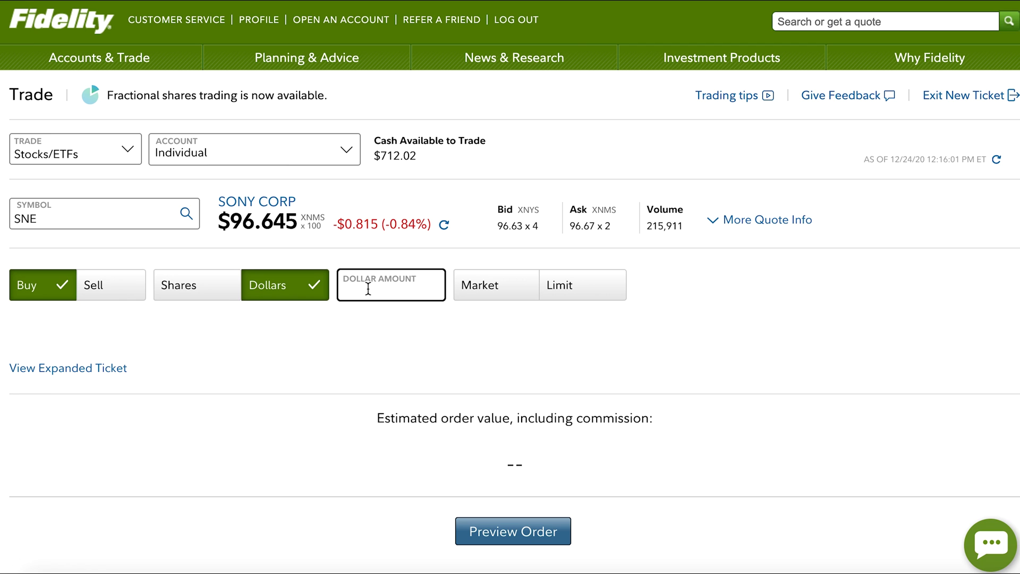
{"action": "type", "text": "5"}
{"action": "left_click", "coordinate": [386, 376]}
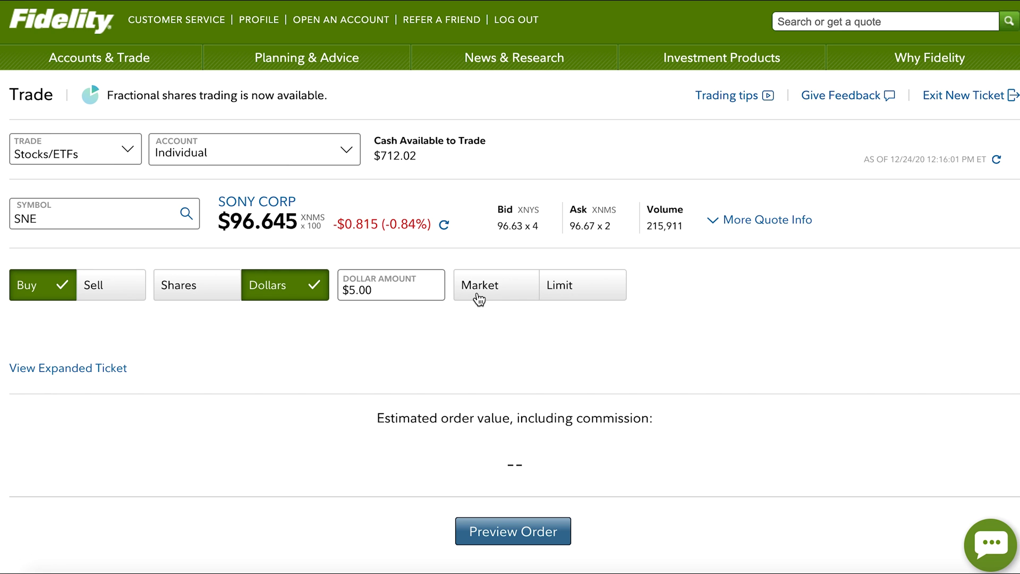
Make the purchase a limit order, size it in shares, and set the share amount to 1
{"action": "left_click", "coordinate": [573, 290]}
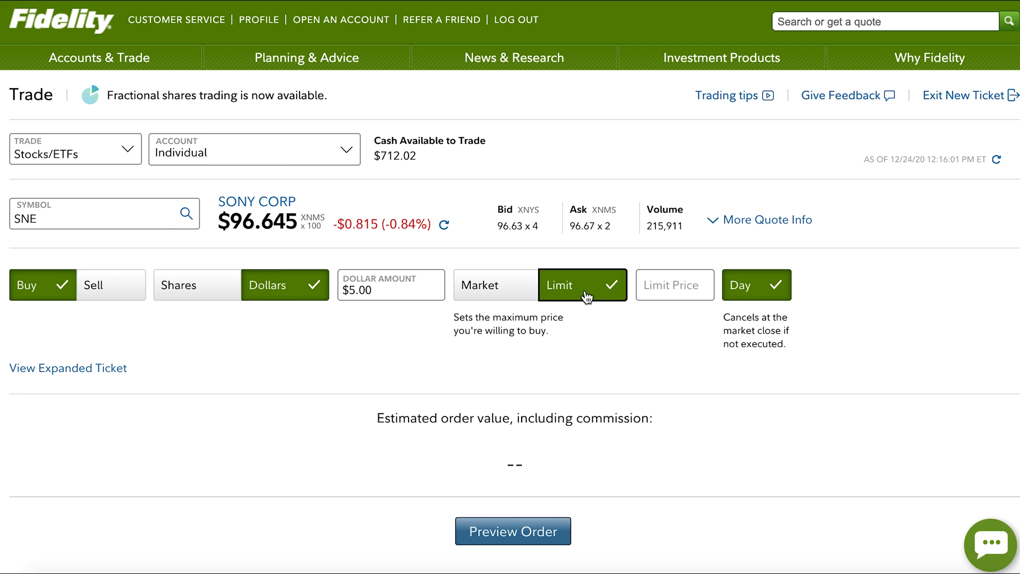
{"action": "left_click", "coordinate": [663, 293]}
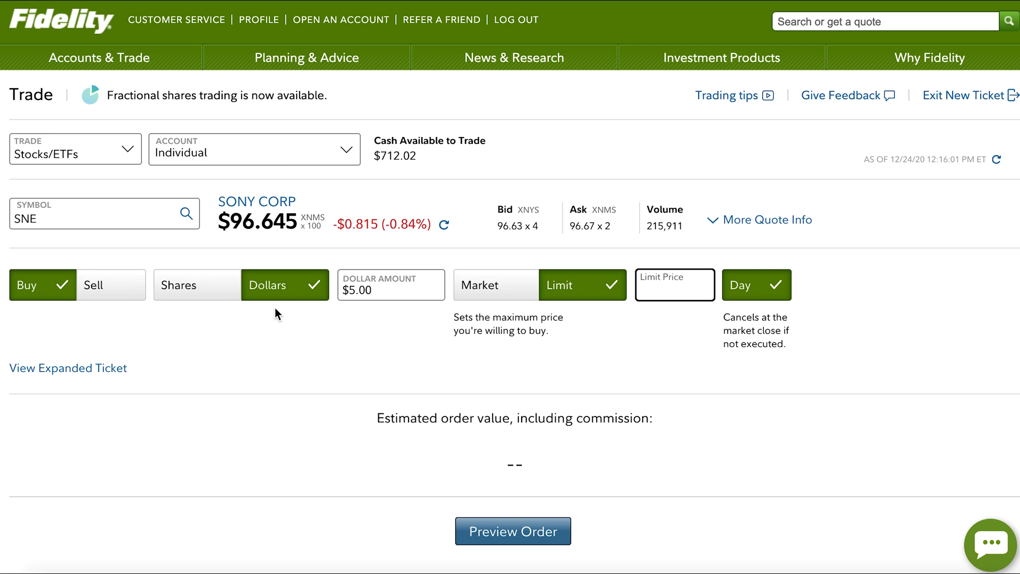
{"action": "left_click", "coordinate": [190, 280]}
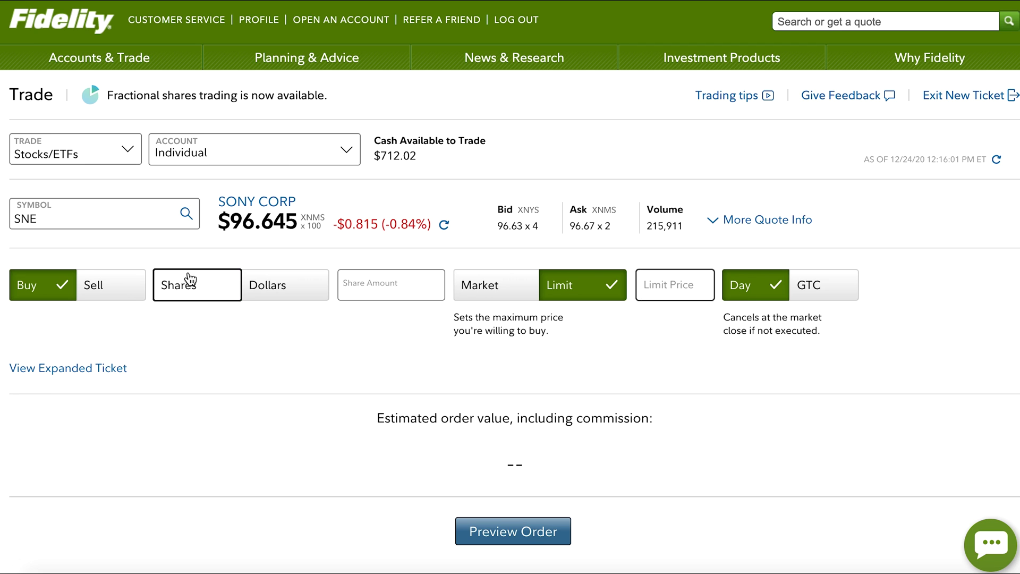
{"action": "left_click", "coordinate": [349, 289]}
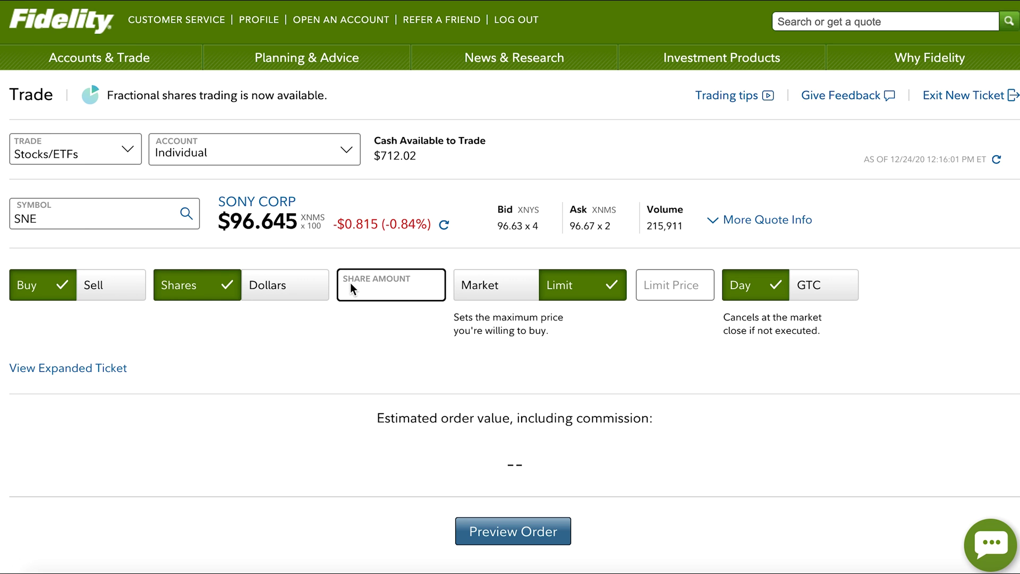
{"action": "type", "text": "1"}
{"action": "left_click", "coordinate": [363, 340]}
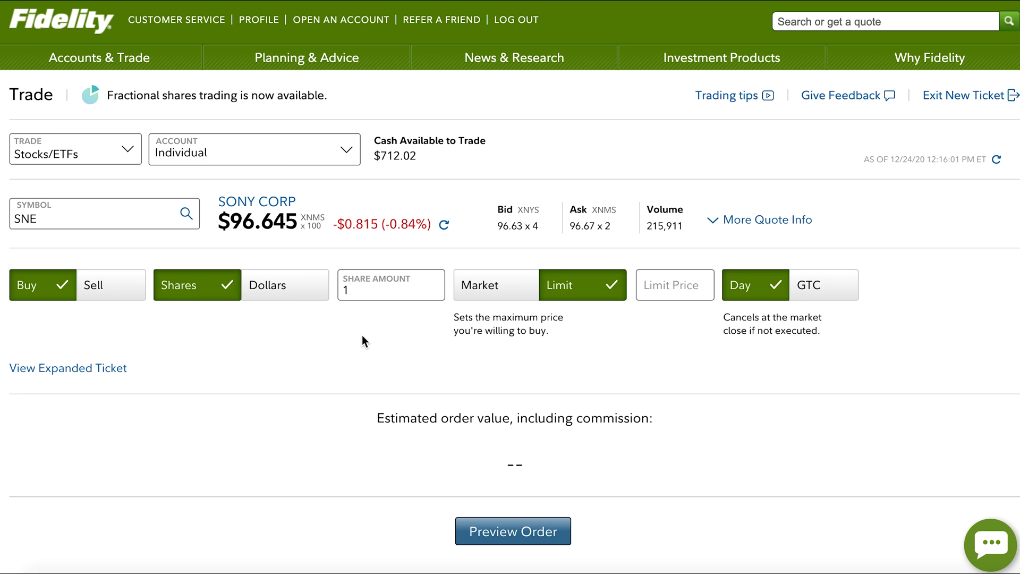
Set the limit price to 96.65 and preview the order
{"action": "left_click", "coordinate": [662, 269]}
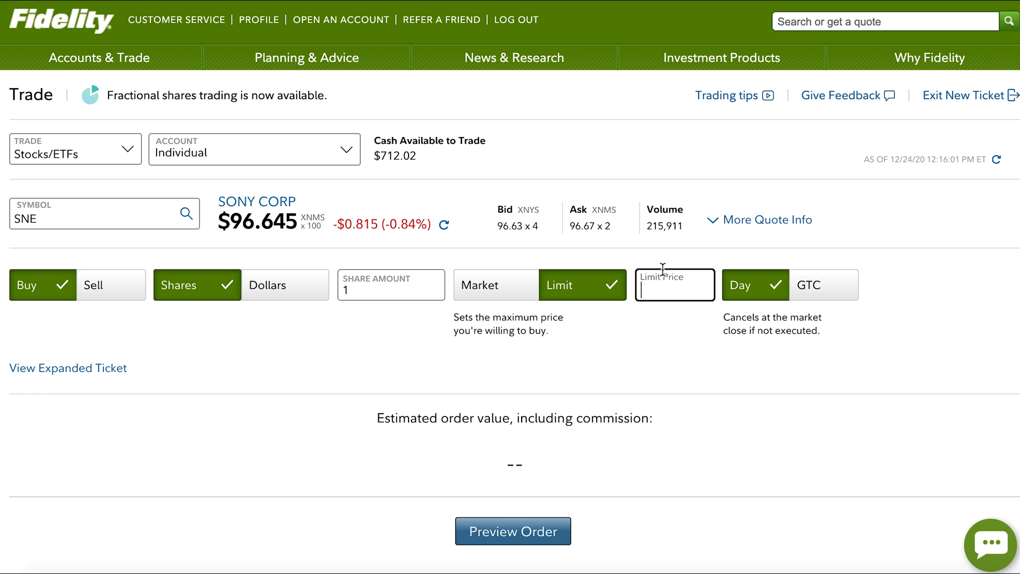
{"action": "type", "text": "96.65"}
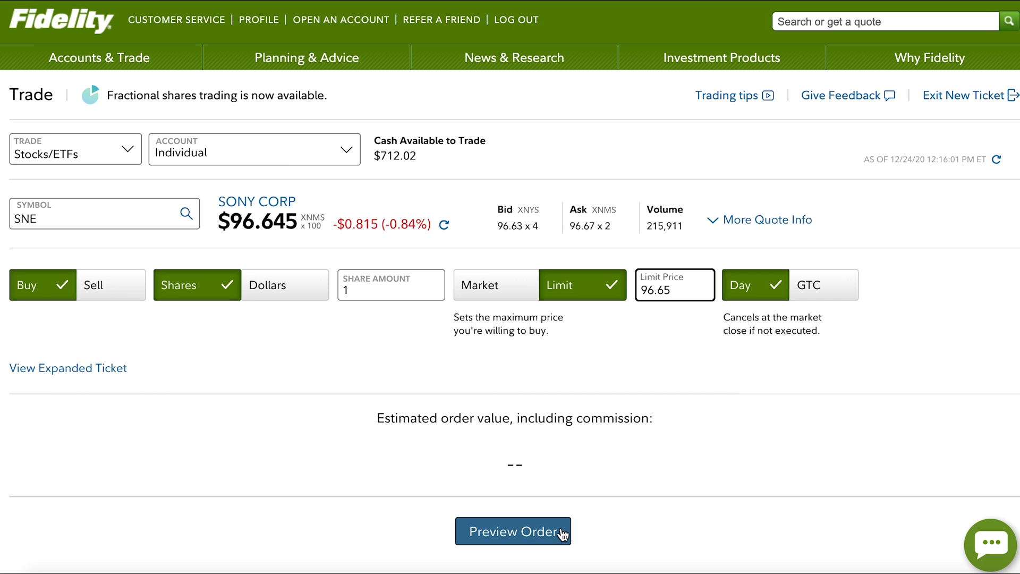
{"action": "left_click", "coordinate": [562, 534]}
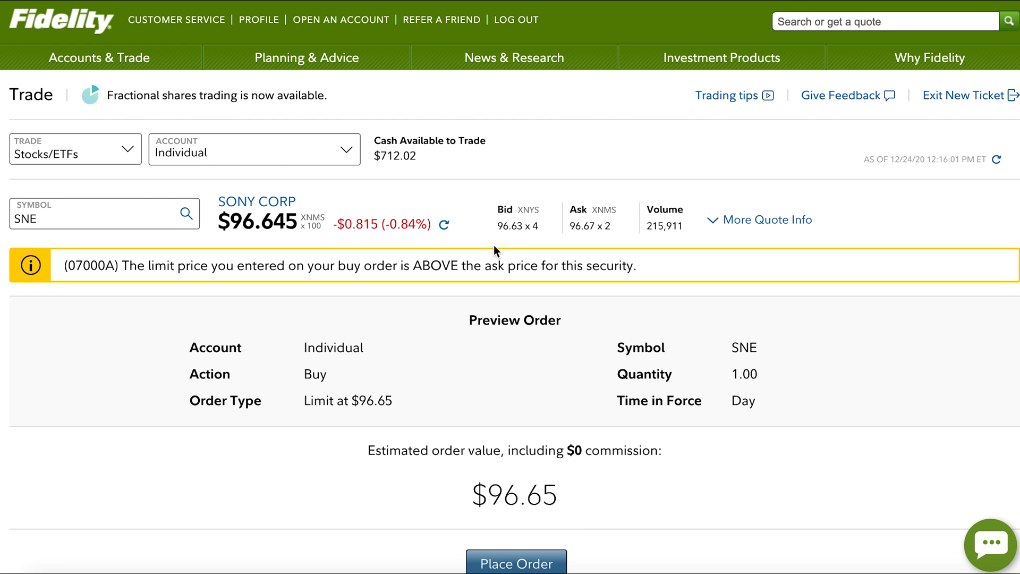
{"action": "scroll", "coordinate": [336, 398], "scroll_direction": "down", "scroll_amount": 2}
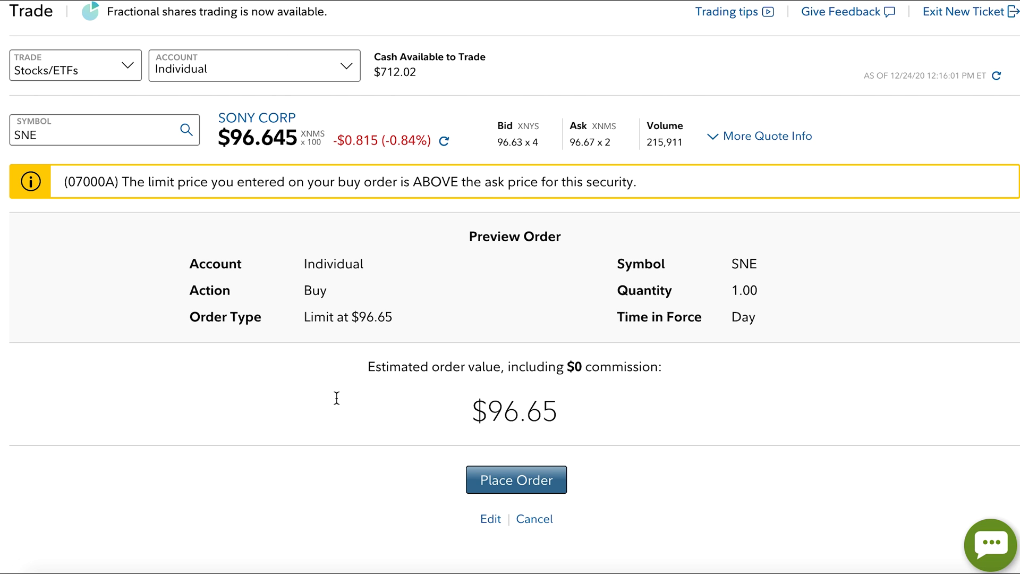
Return to editing the previewed order and set its limit price to 96.64
{"action": "left_click", "coordinate": [487, 518]}
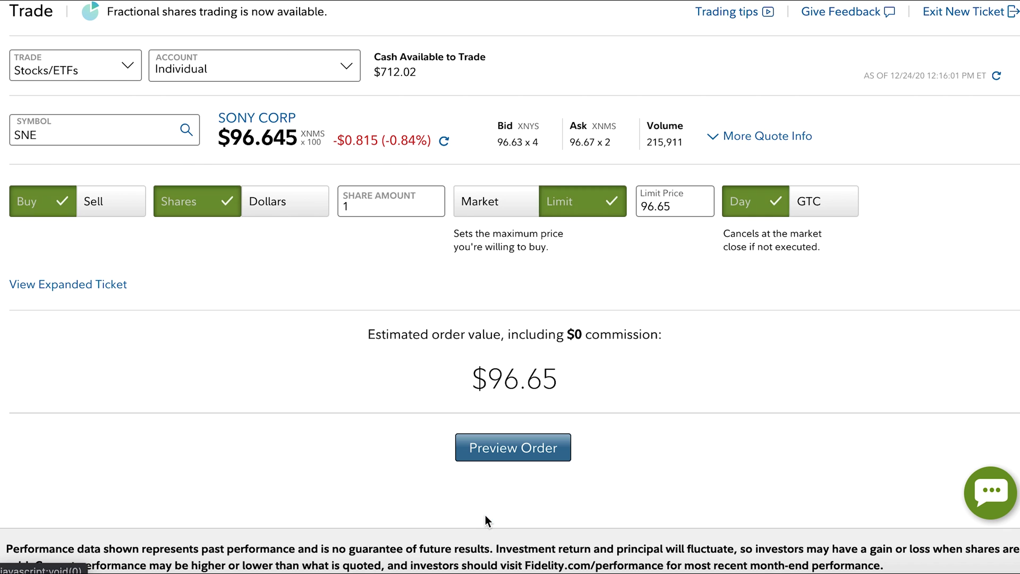
{"action": "left_click", "coordinate": [678, 206]}
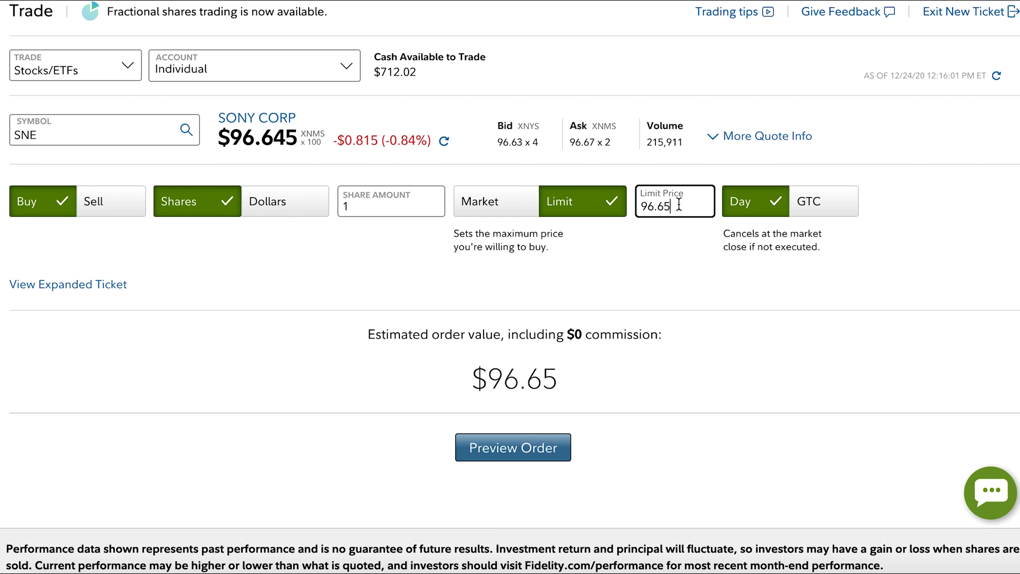
{"action": "key", "text": "BackSpace"}
{"action": "type", "text": "4"}
{"action": "left_click", "coordinate": [702, 291]}
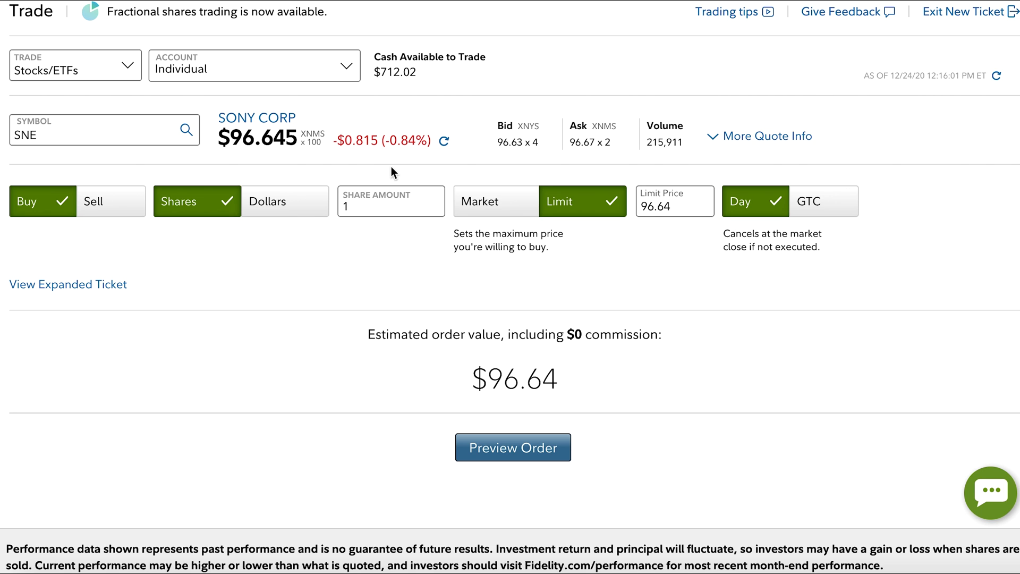
Try share amounts of 2 and 0.5 to compare the estimated order value
{"action": "left_click", "coordinate": [382, 196]}
{"action": "key", "text": "BackSpace"}
{"action": "type", "text": "2"}
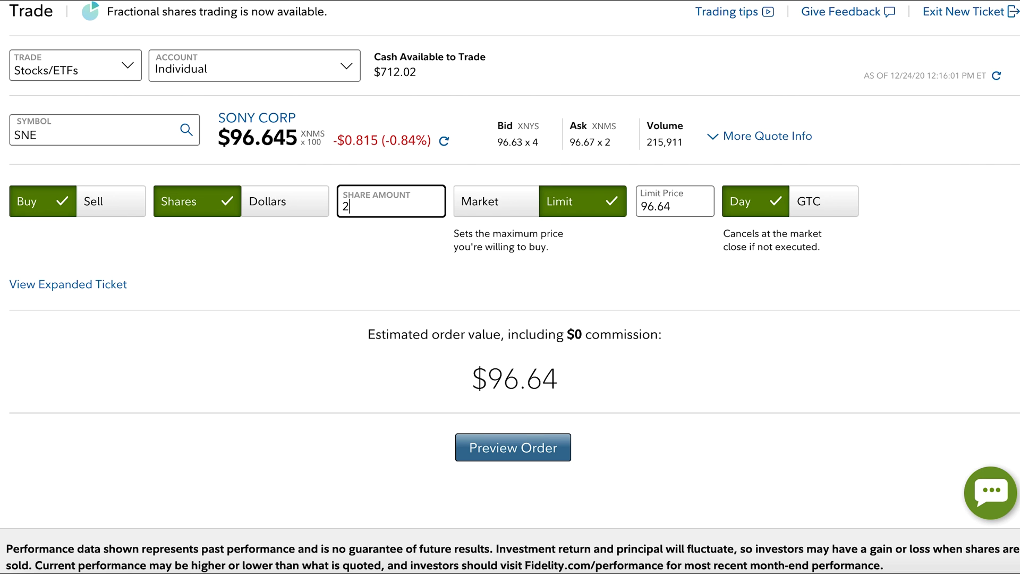
{"action": "left_click", "coordinate": [581, 307]}
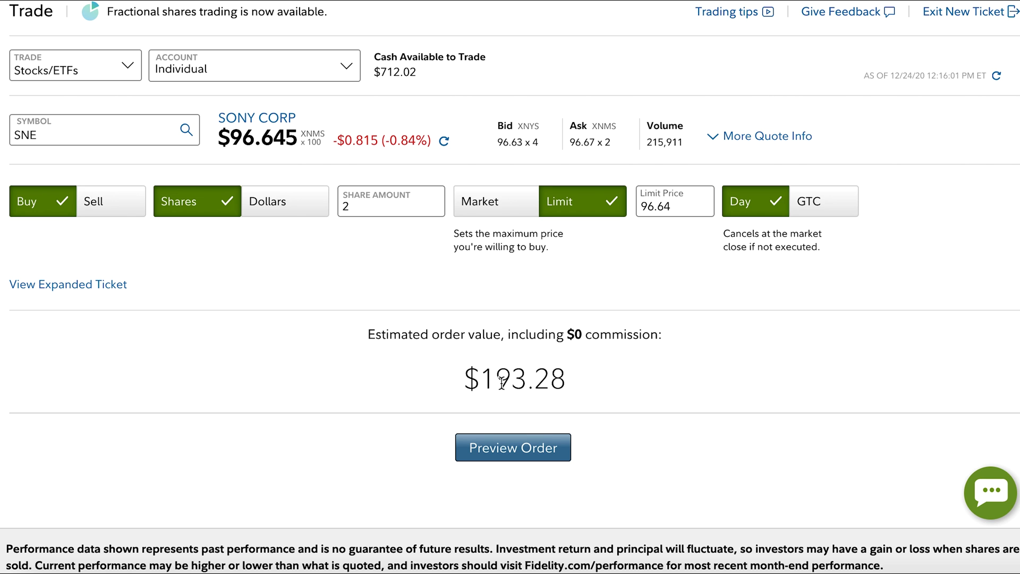
{"action": "left_click", "coordinate": [356, 208]}
{"action": "key", "text": "BackSpace"}
{"action": "type", "text": ".5"}
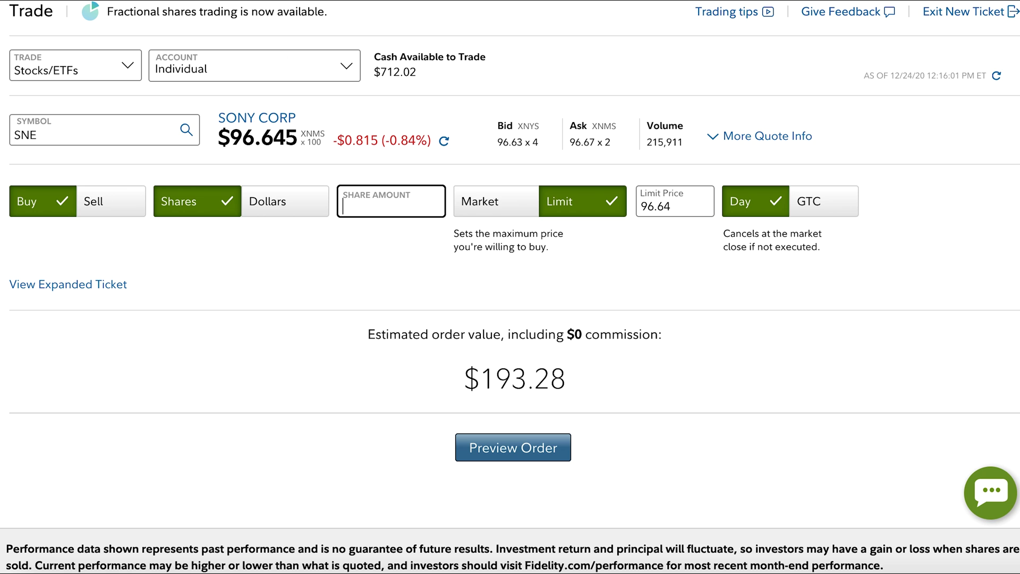
{"action": "left_click", "coordinate": [376, 267]}
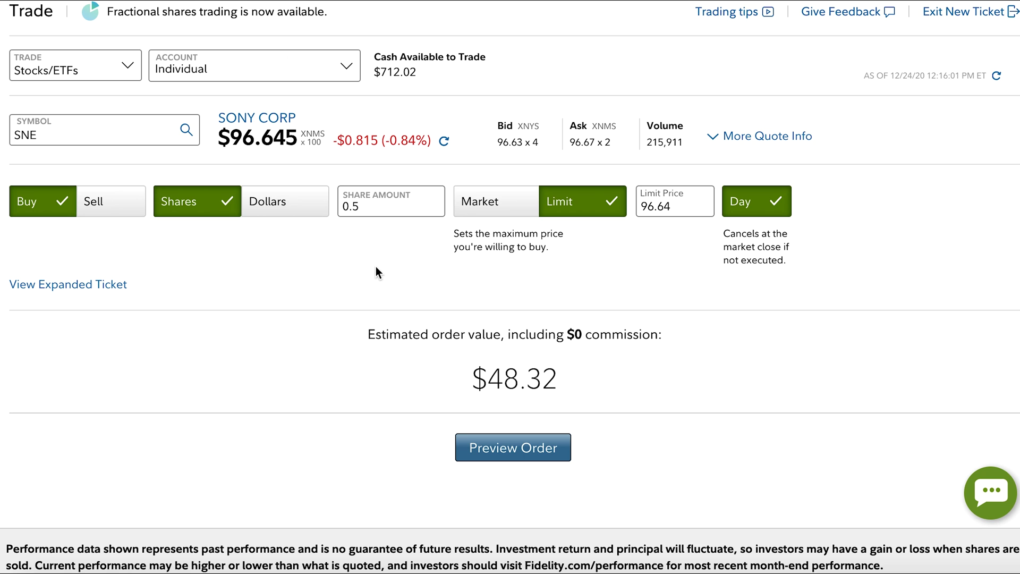
Set the share amount to 1, then preview and place the SNE limit buy order
{"action": "left_click_drag", "start_coordinate": [359, 207], "coordinate": [322, 212]}
{"action": "type", "text": "1"}
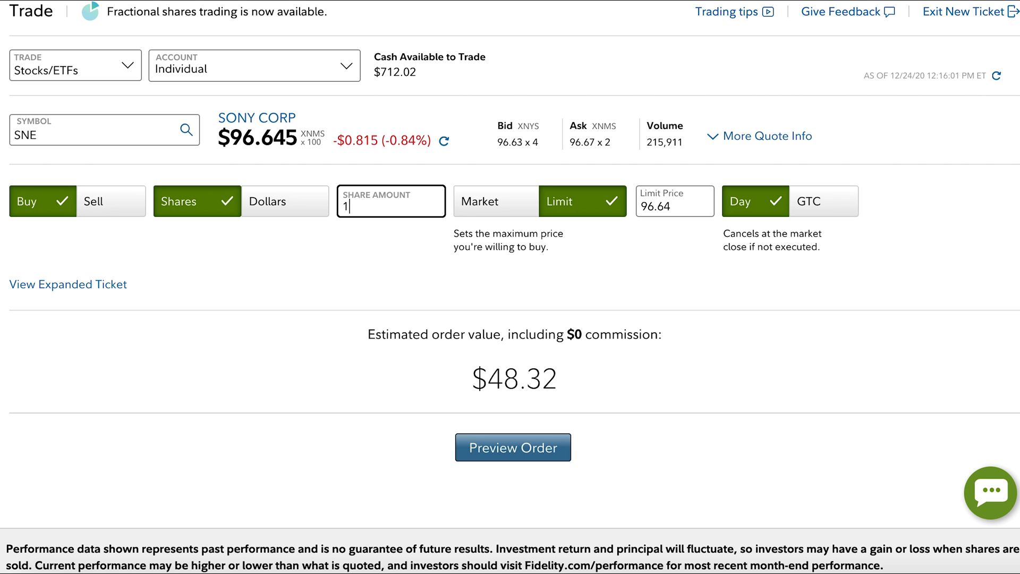
{"action": "left_click", "coordinate": [386, 243]}
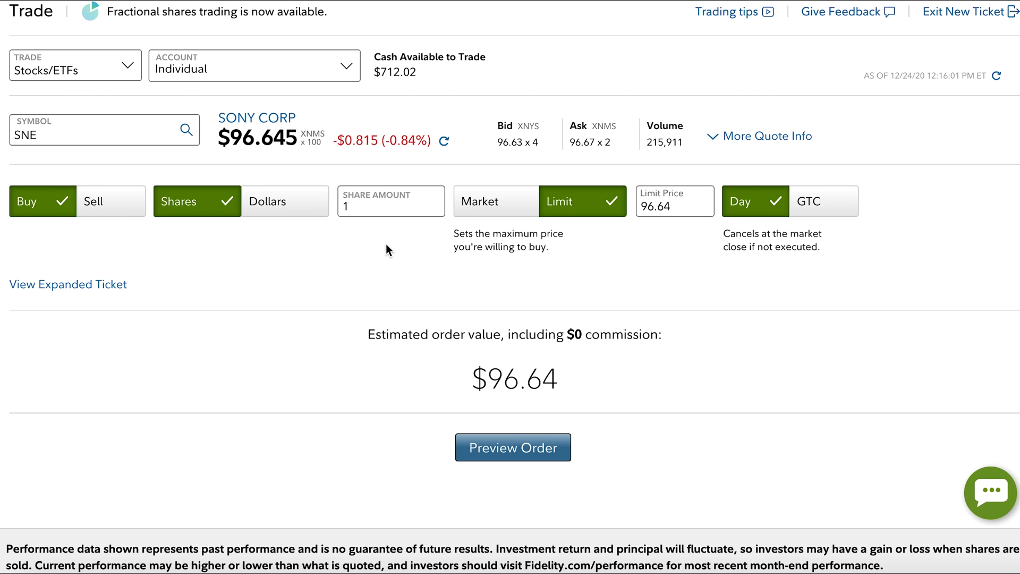
{"action": "left_click", "coordinate": [542, 447]}
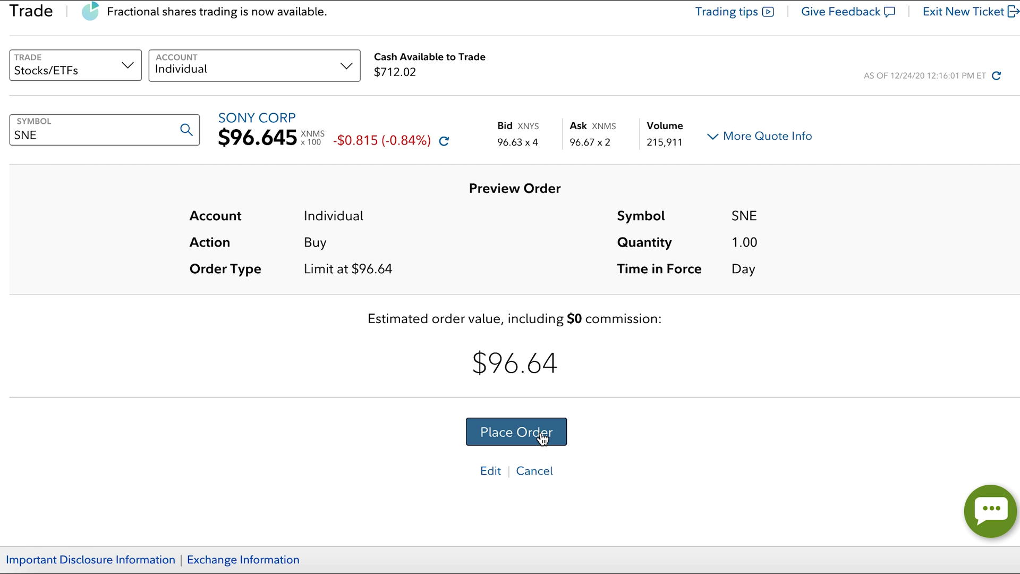
{"action": "left_click", "coordinate": [542, 437]}
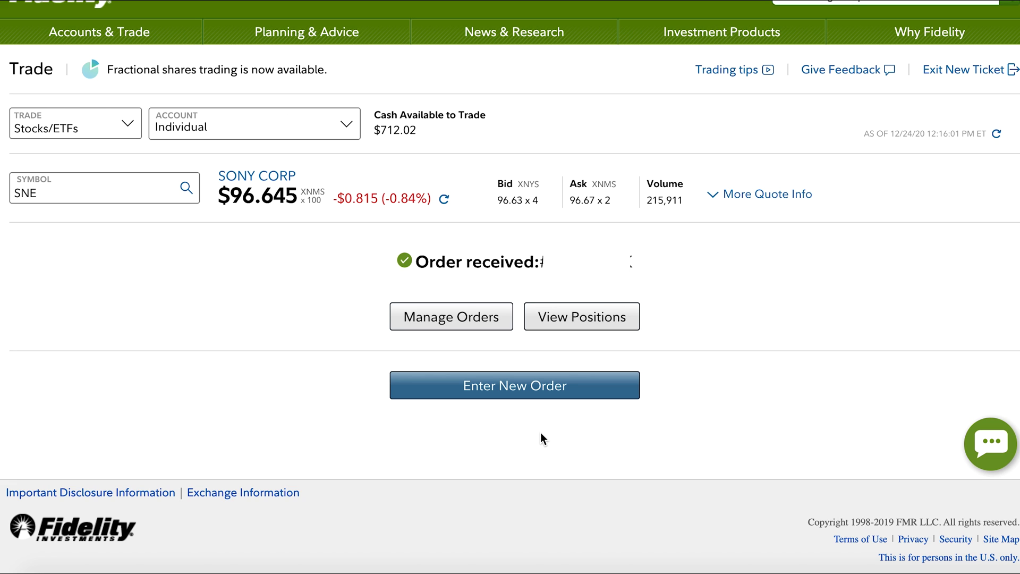
Open the account's orders and examine the SNE order's status, its details, and the executions for the trade
{"action": "left_click", "coordinate": [459, 326]}
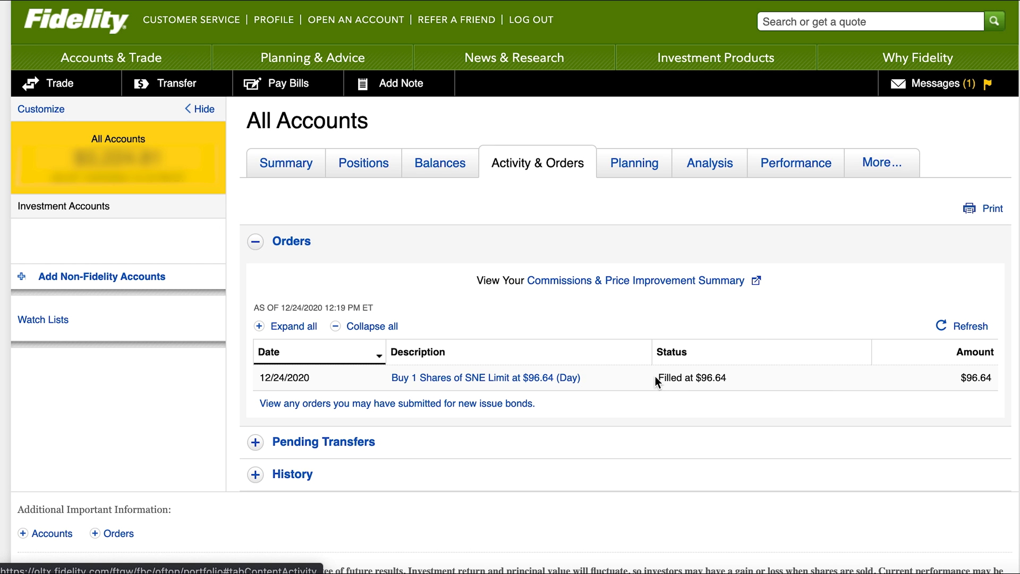
{"action": "left_click_drag", "start_coordinate": [657, 377], "coordinate": [762, 377]}
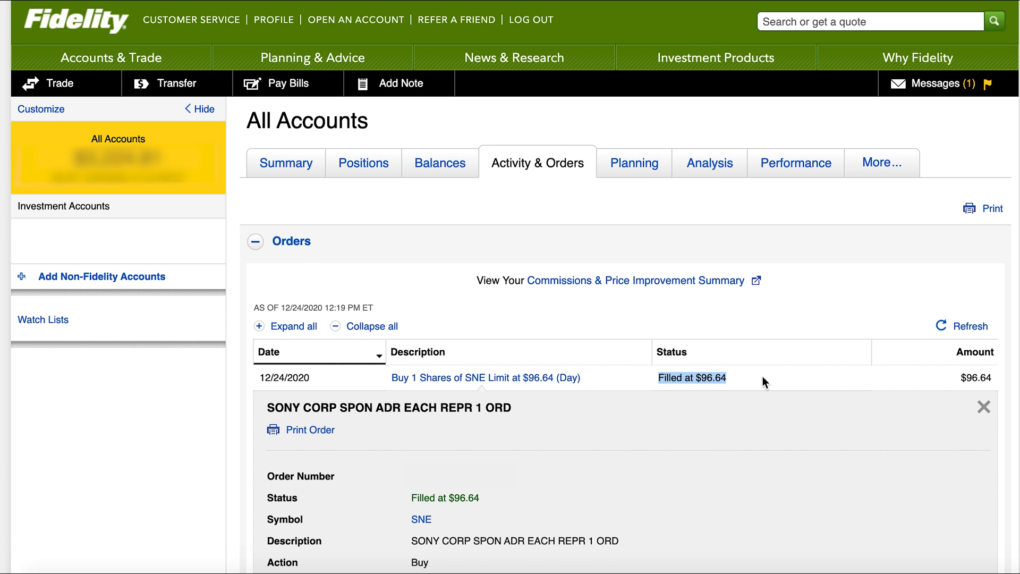
{"action": "scroll", "coordinate": [763, 376], "scroll_direction": "down", "scroll_amount": 4}
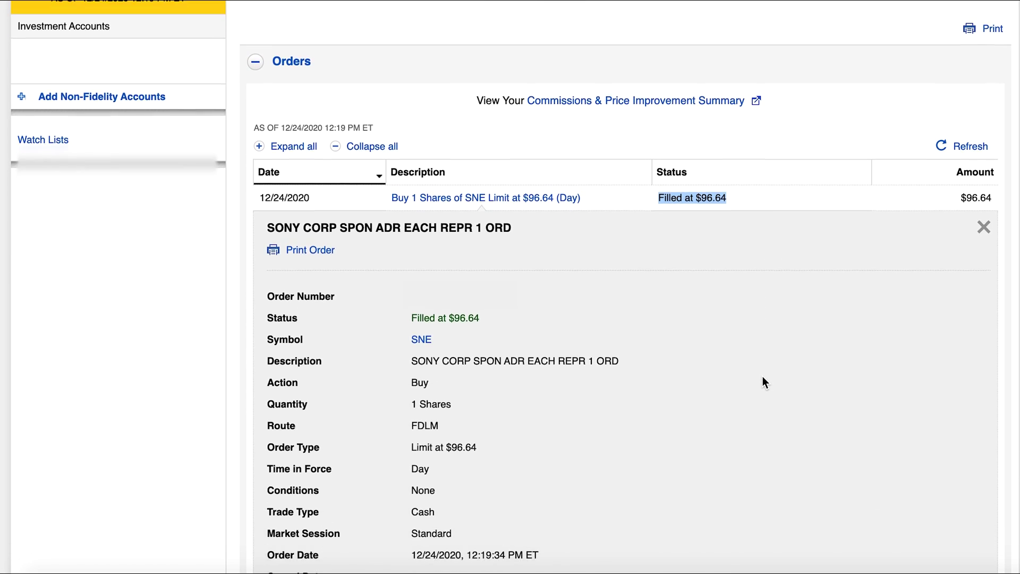
{"action": "left_click", "coordinate": [463, 431]}
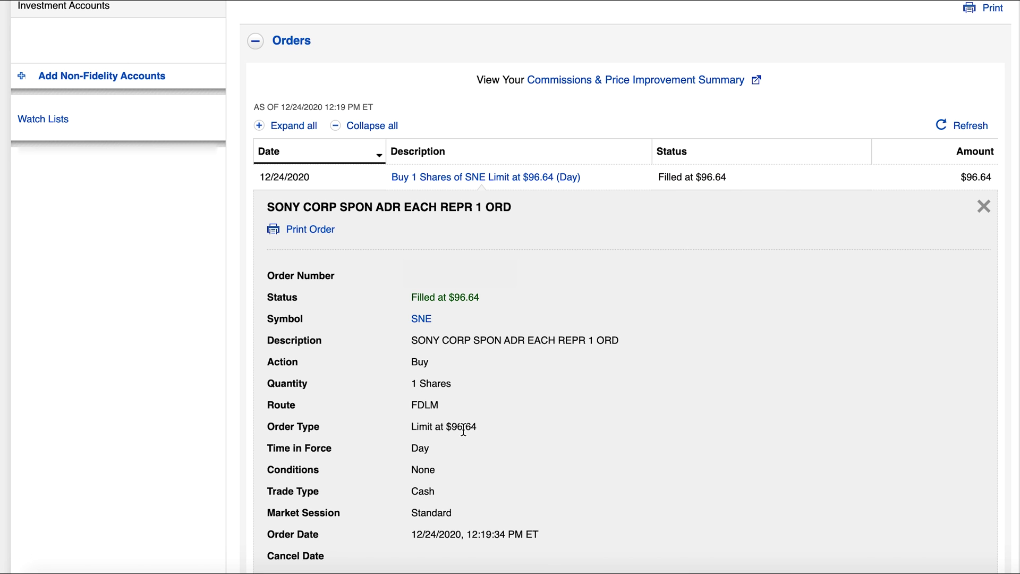
{"action": "scroll", "coordinate": [463, 431], "scroll_direction": "down", "scroll_amount": 1}
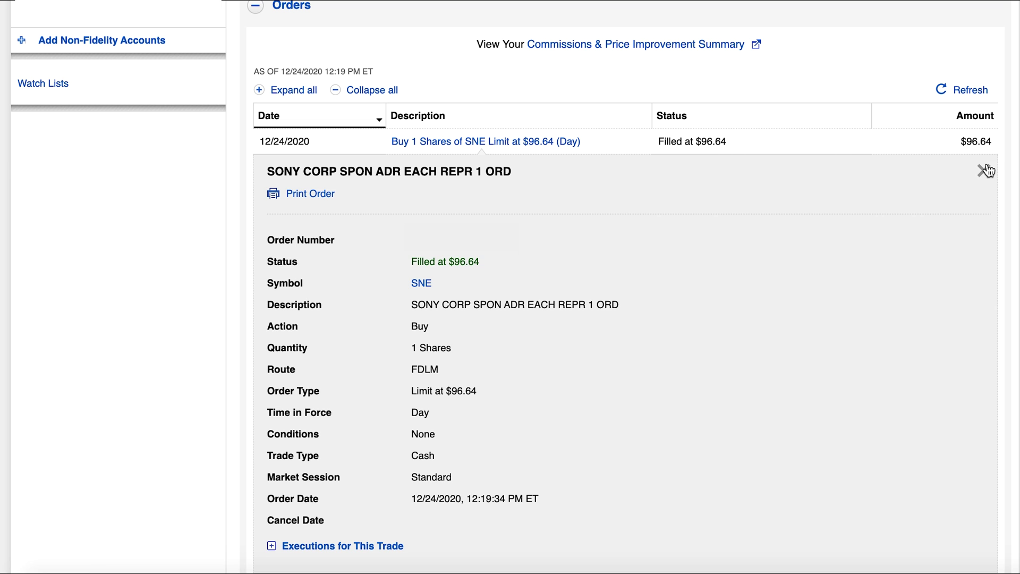
{"action": "scroll", "coordinate": [509, 319], "scroll_direction": "down", "scroll_amount": 3}
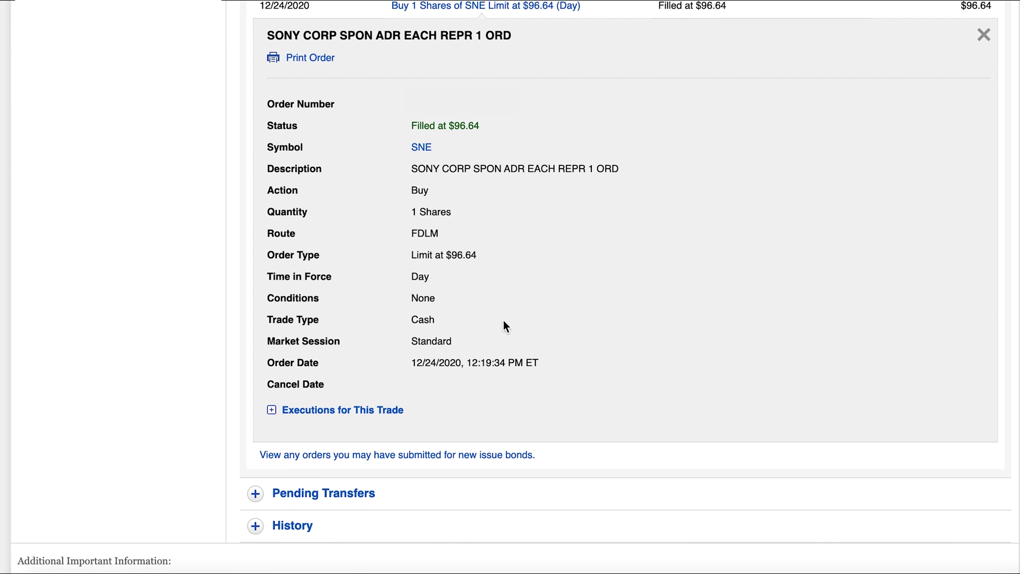
{"action": "left_click", "coordinate": [272, 411]}
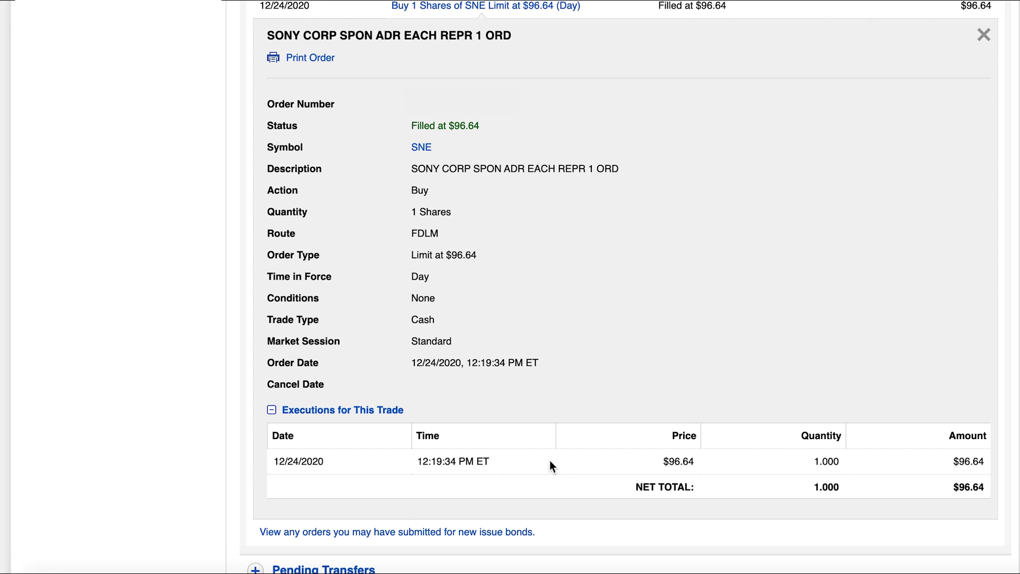
Finish reviewing the SNE order's execution details, collapse them, and open the positions overview for all accounts
{"action": "scroll", "coordinate": [550, 461], "scroll_direction": "down", "scroll_amount": 1}
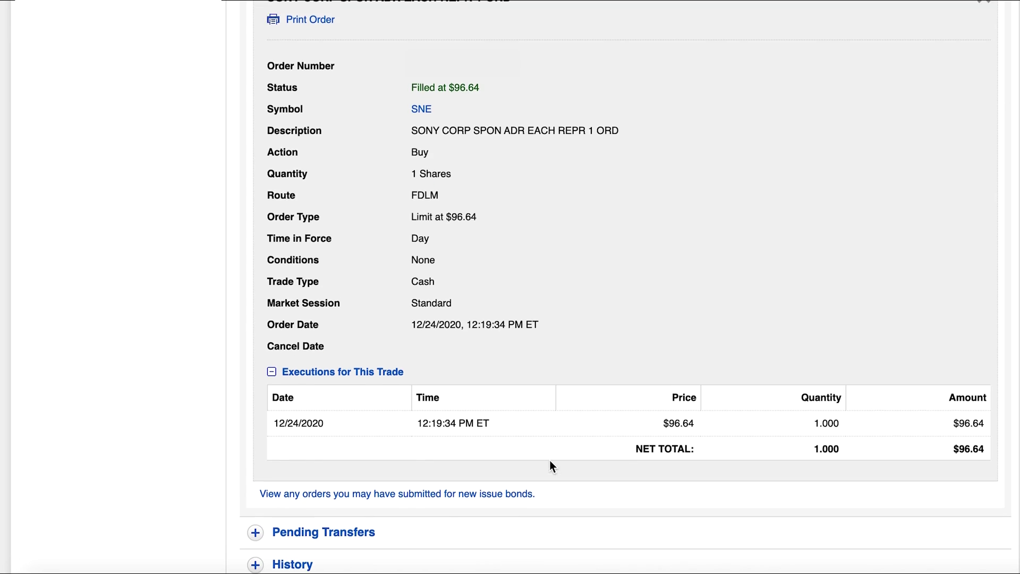
{"action": "scroll", "coordinate": [549, 460], "scroll_direction": "up", "scroll_amount": 3}
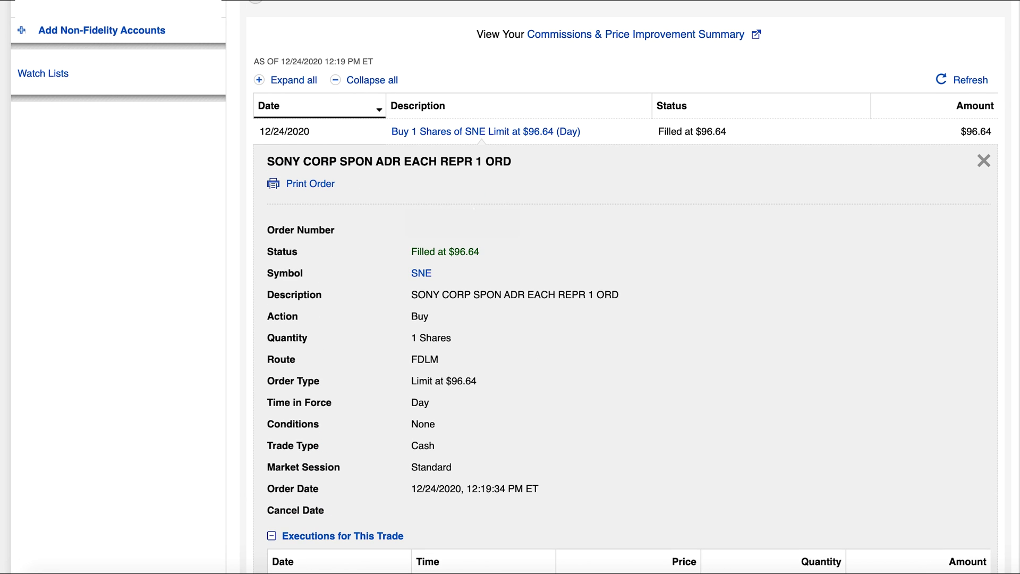
{"action": "left_click", "coordinate": [360, 81]}
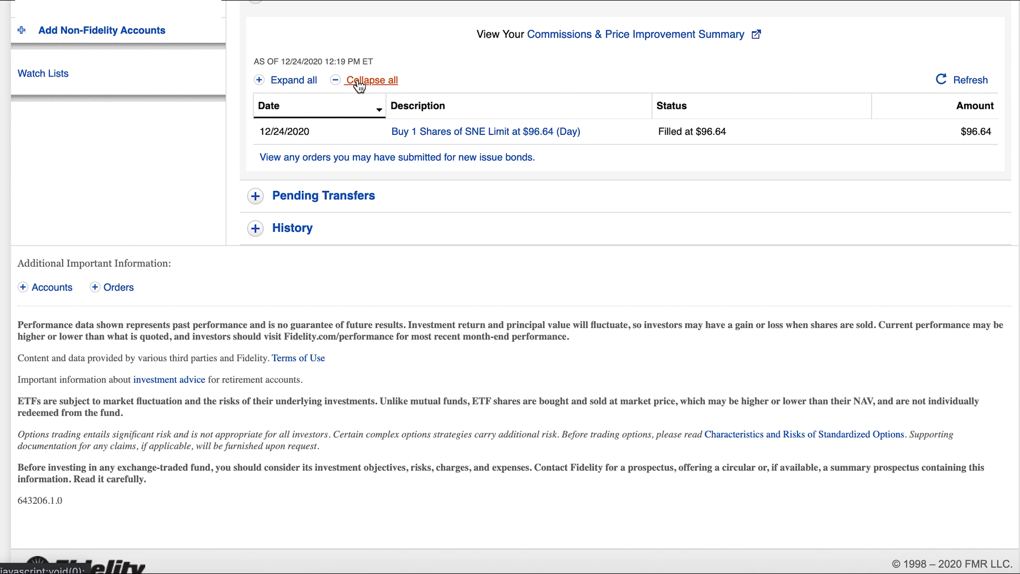
{"action": "scroll", "coordinate": [336, 297], "scroll_direction": "up", "scroll_amount": 2}
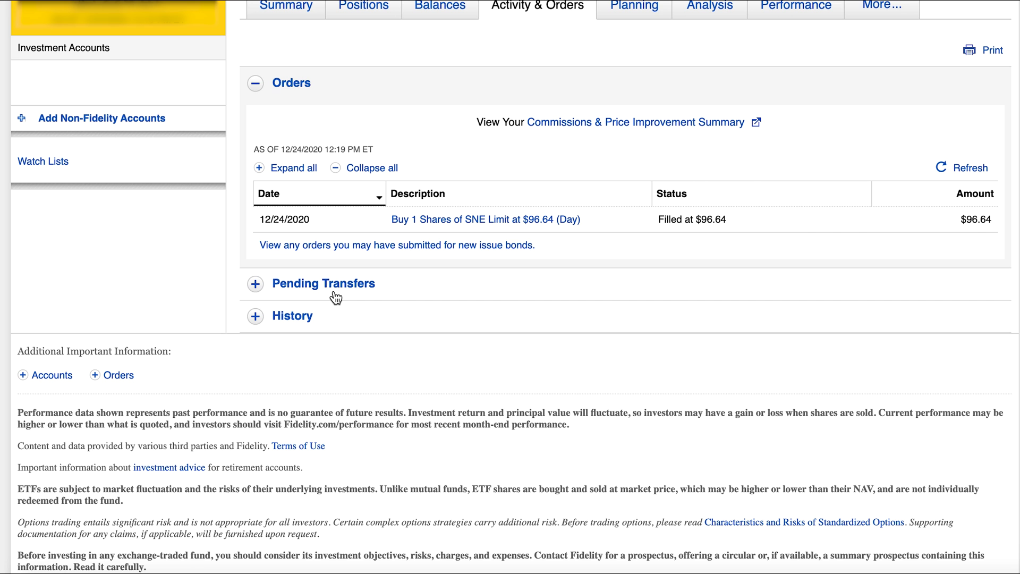
{"action": "scroll", "coordinate": [336, 297], "scroll_direction": "up", "scroll_amount": 3}
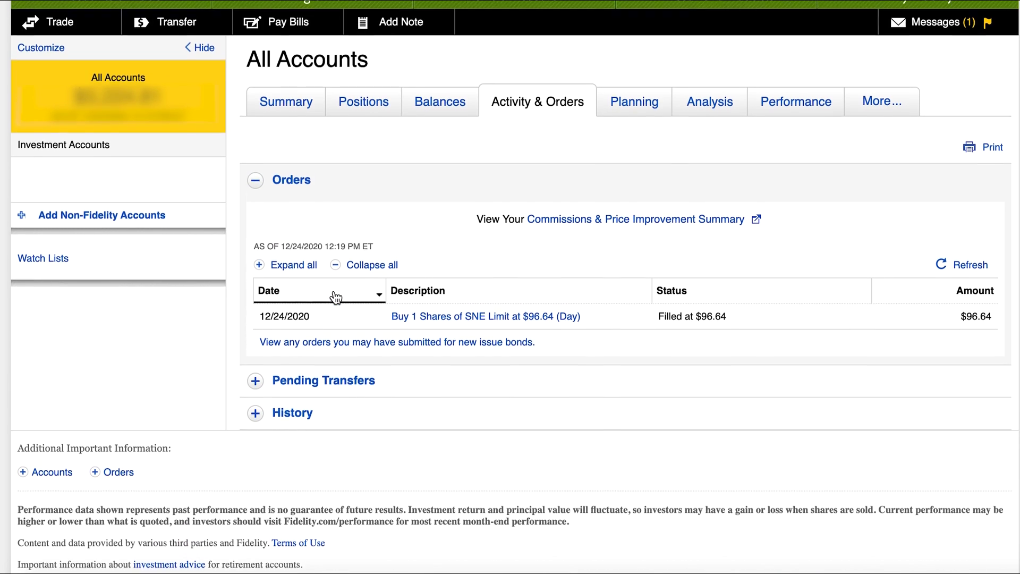
{"action": "scroll", "coordinate": [336, 298], "scroll_direction": "up", "scroll_amount": 1}
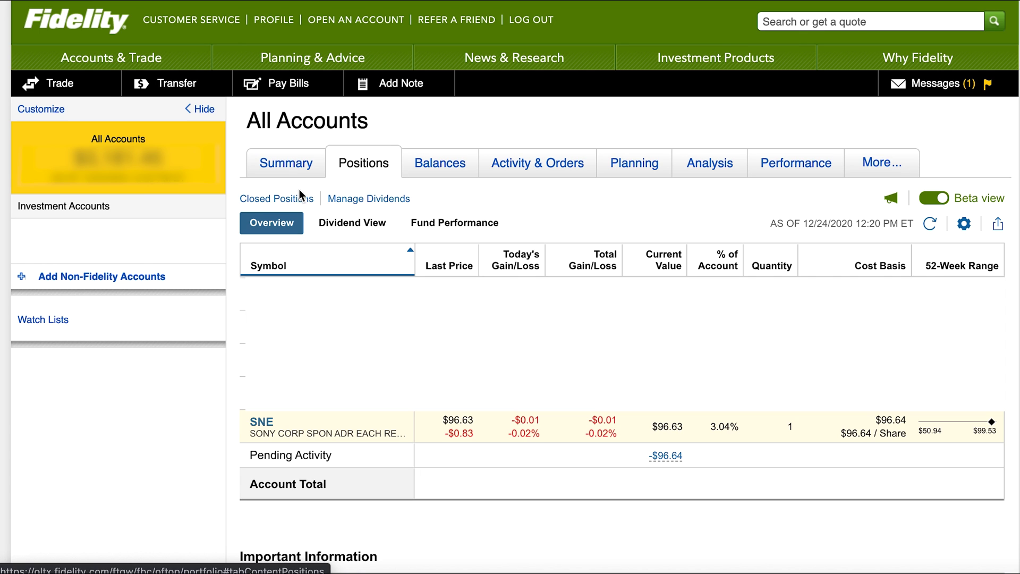
Open a trade ticket and switch to the new ticket for fractional share trading
{"action": "left_click", "coordinate": [53, 85]}
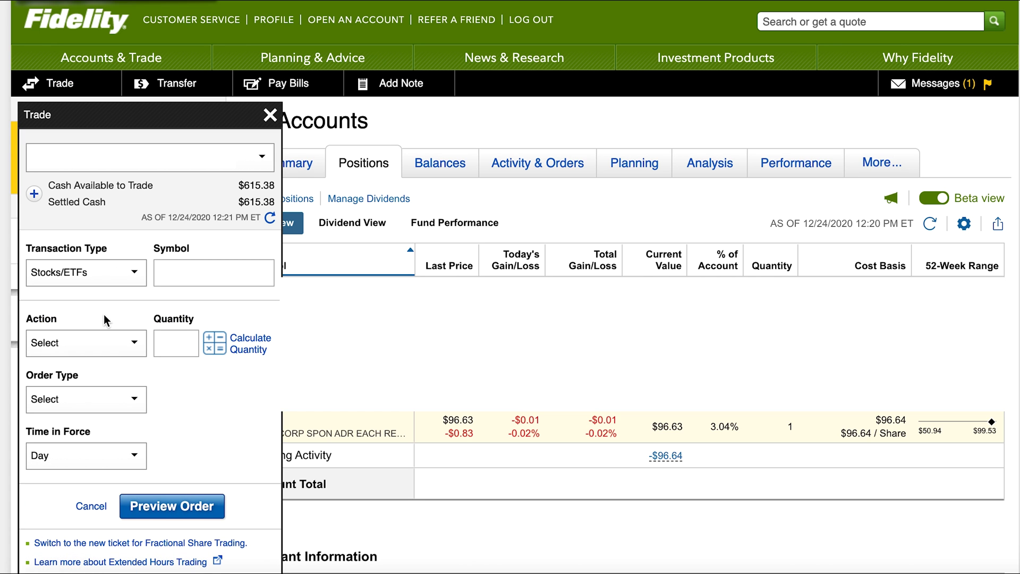
{"action": "scroll", "coordinate": [104, 315], "scroll_direction": "down", "scroll_amount": 2}
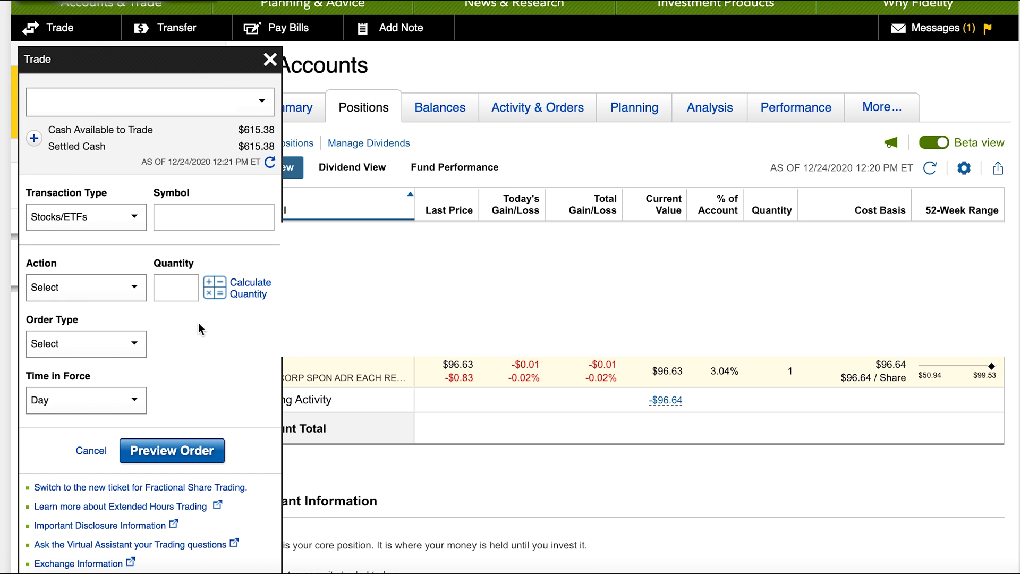
{"action": "left_click", "coordinate": [205, 493]}
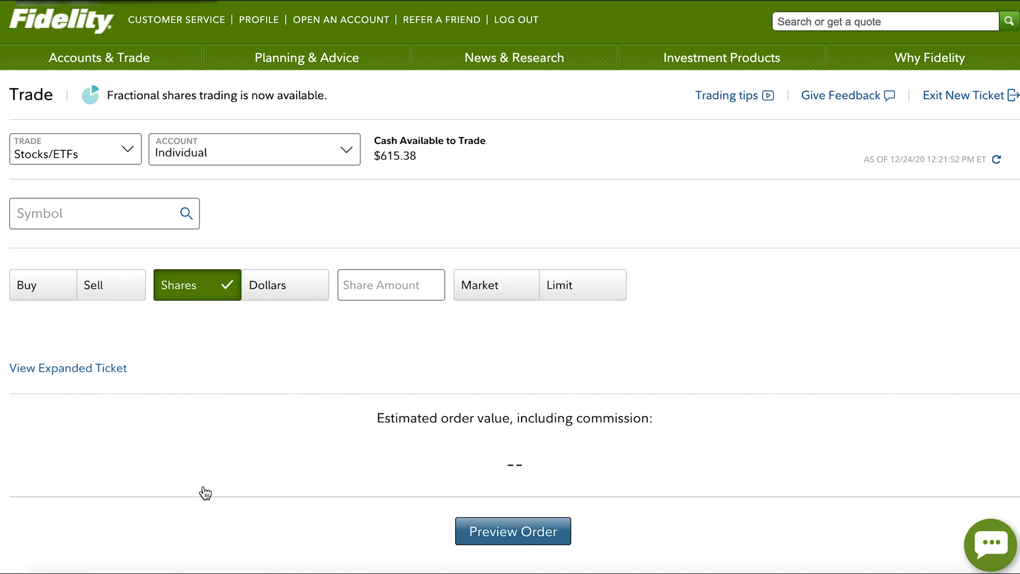
Open the Active Trader Pro page and look through its description of trading tools
{"action": "mouse_move", "coordinate": [110, 53]}
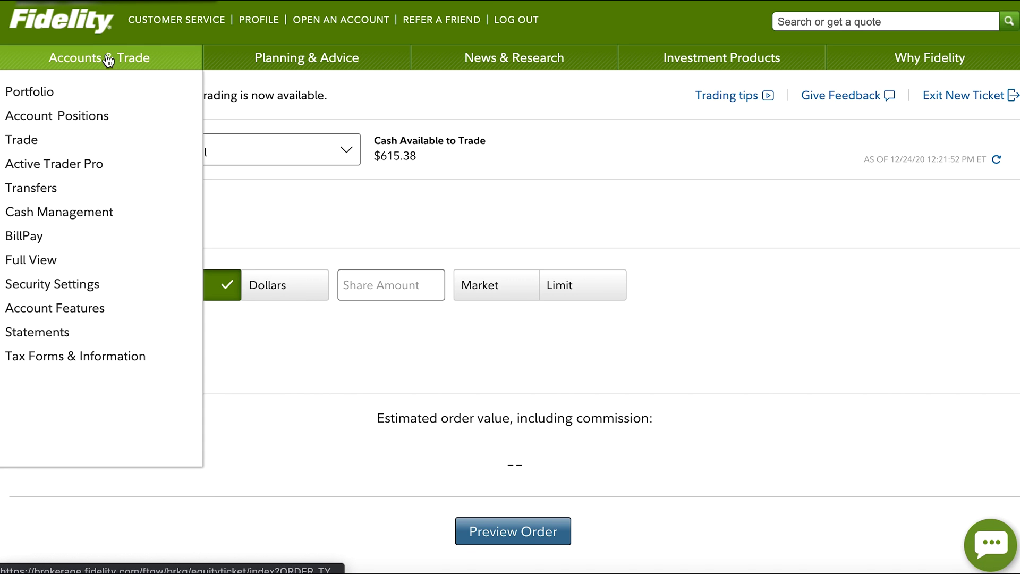
{"action": "left_click", "coordinate": [87, 167]}
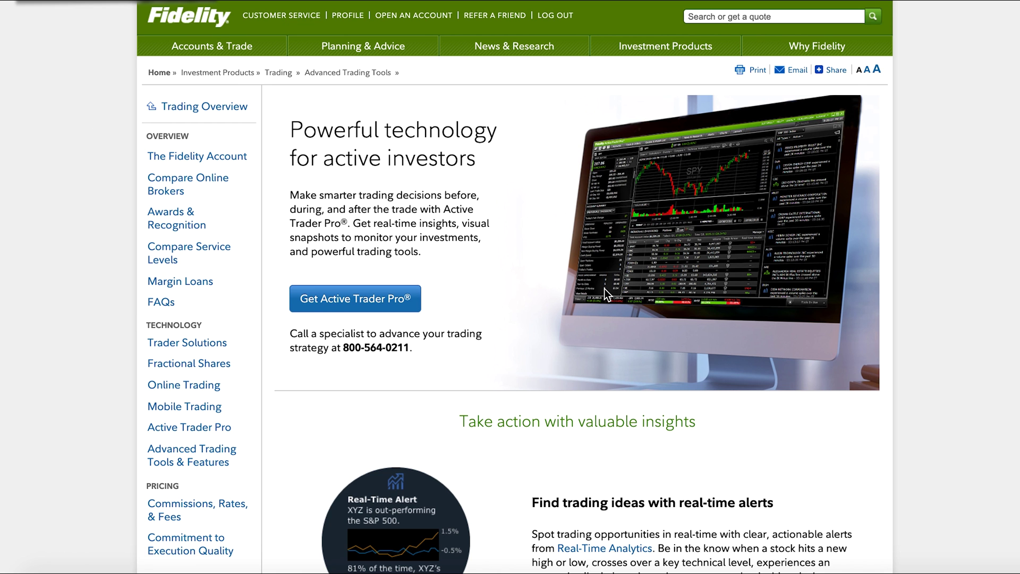
{"action": "scroll", "coordinate": [604, 289], "scroll_direction": "down", "scroll_amount": 3}
{"action": "scroll", "coordinate": [604, 289], "scroll_direction": "up", "scroll_amount": 3}
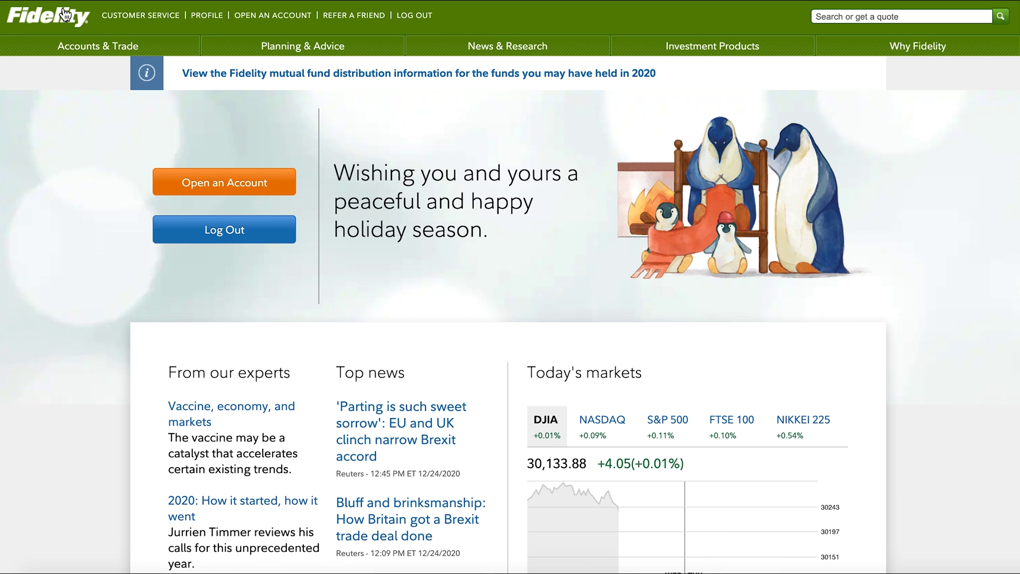
Open Account Features and examine the options under Payments & Transfers
{"action": "mouse_move", "coordinate": [52, 57]}
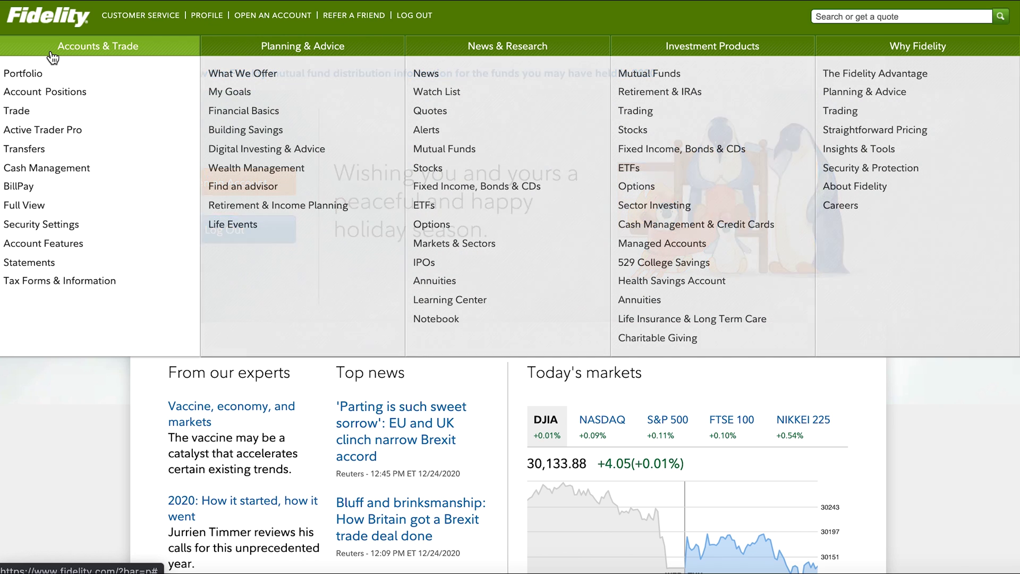
{"action": "left_click", "coordinate": [70, 240]}
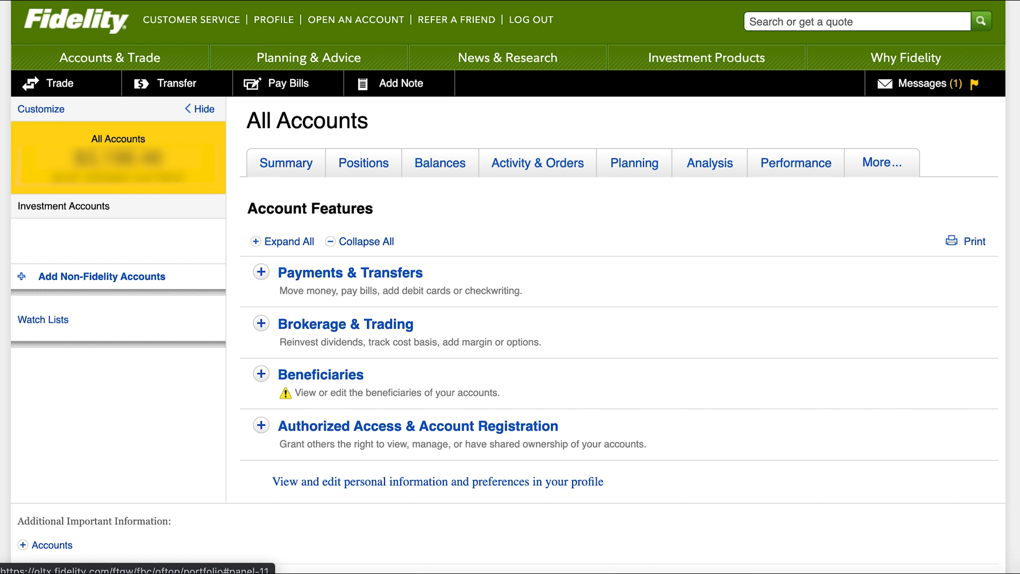
{"action": "left_click", "coordinate": [261, 273]}
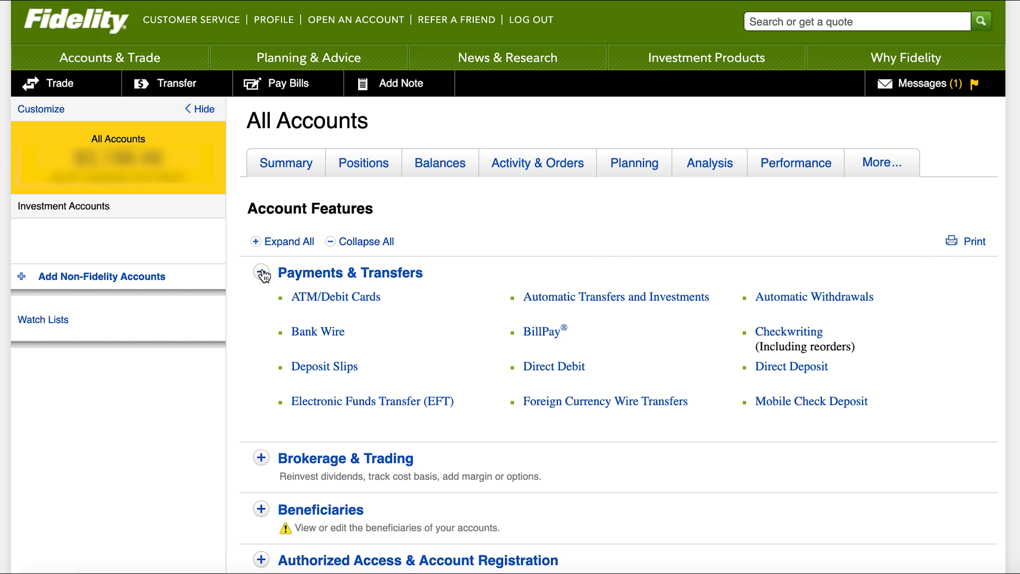
{"action": "left_click", "coordinate": [261, 272]}
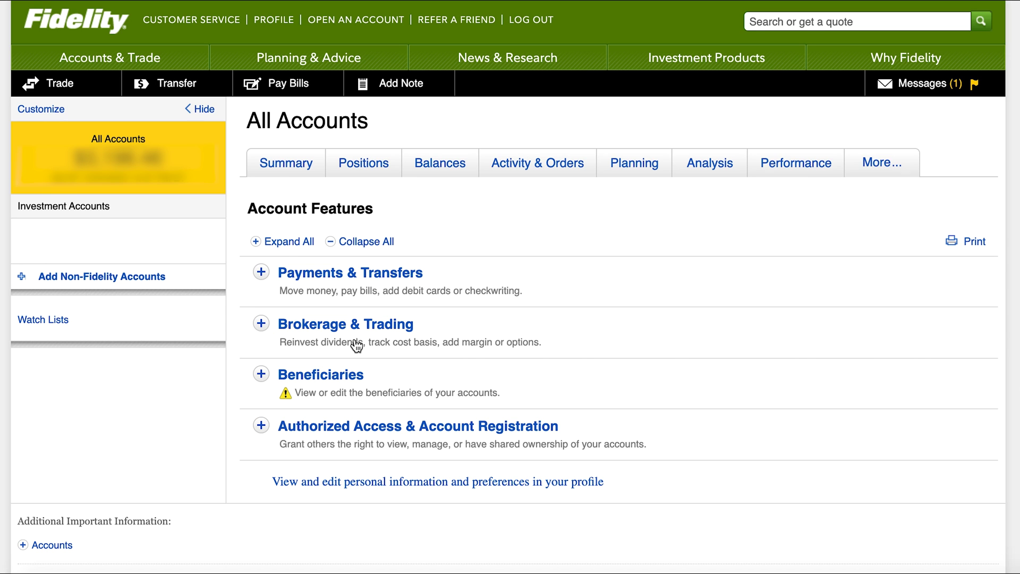
Open the Dividends and Capital Gains settings from the Brokerage & Trading features and examine how each holding's distributions are handled
{"action": "left_click", "coordinate": [260, 323]}
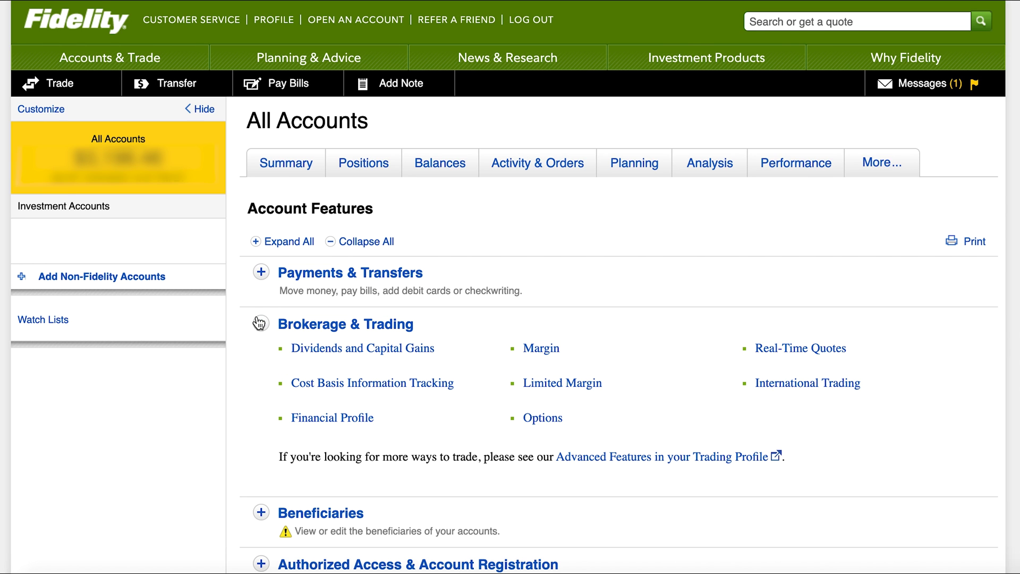
{"action": "left_click", "coordinate": [343, 352]}
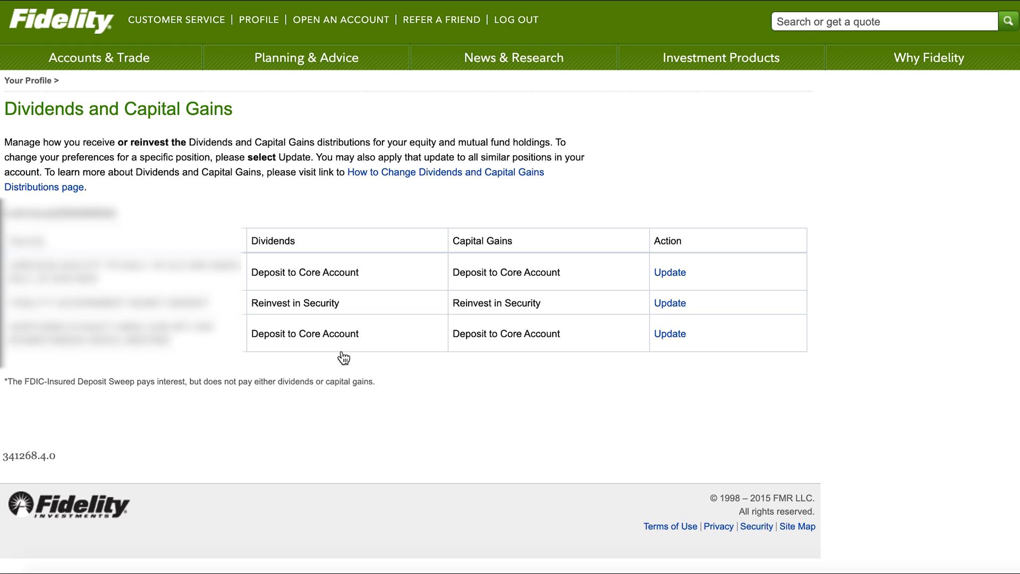
{"action": "left_click_drag", "start_coordinate": [253, 302], "coordinate": [351, 304]}
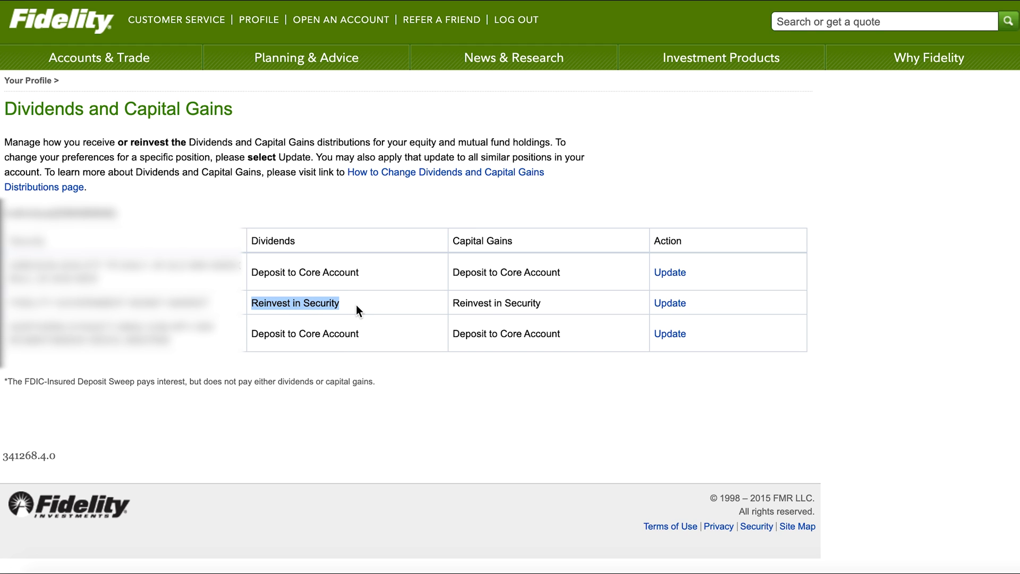
{"action": "left_click", "coordinate": [357, 307]}
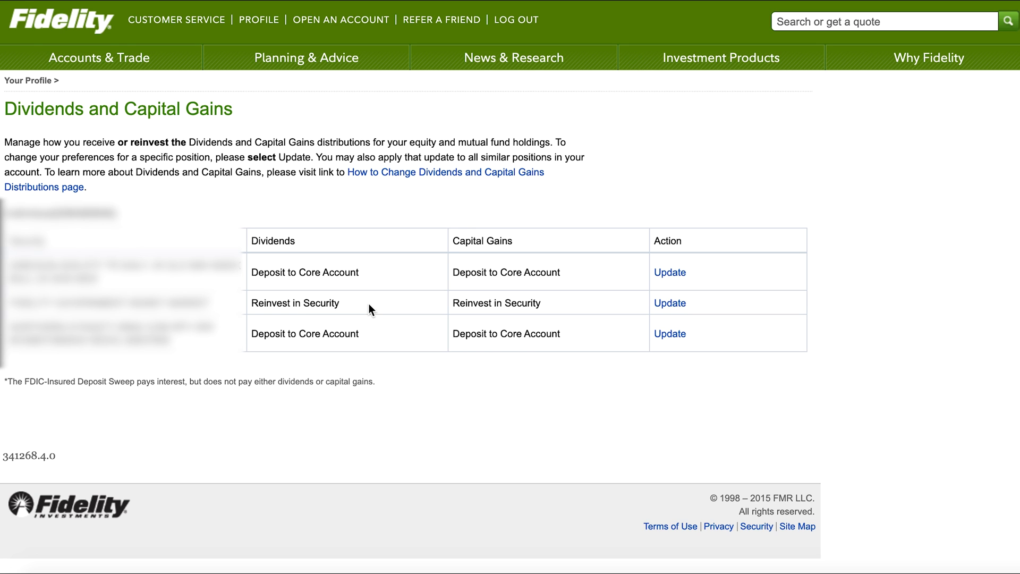
Open the Fidelity Government Money Market distribution preferences, examine the directed mutual fund choices for dividends and capital gains, and cancel without updating
{"action": "left_click", "coordinate": [669, 304]}
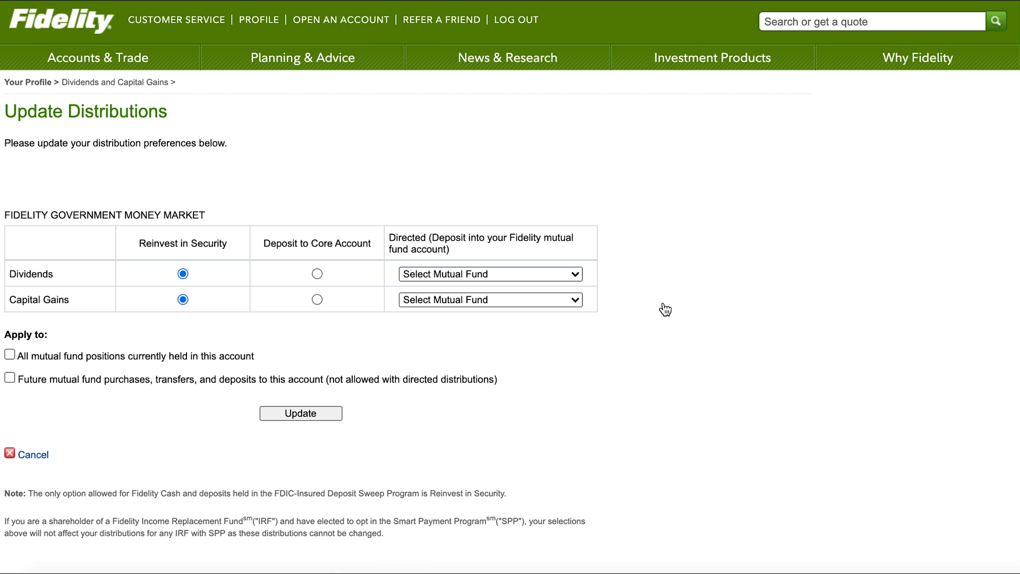
{"action": "left_click", "coordinate": [557, 276]}
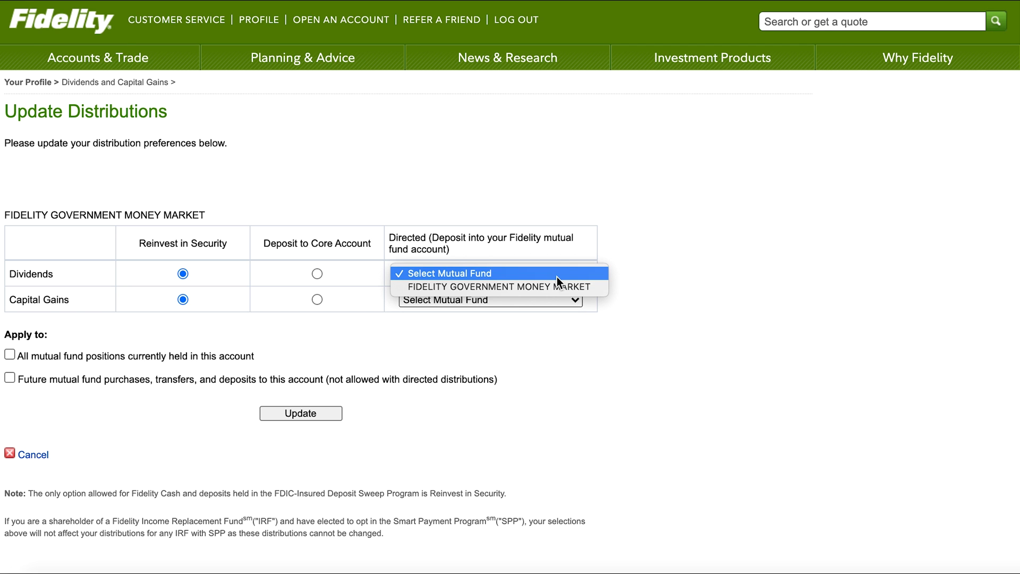
{"action": "left_click", "coordinate": [569, 318]}
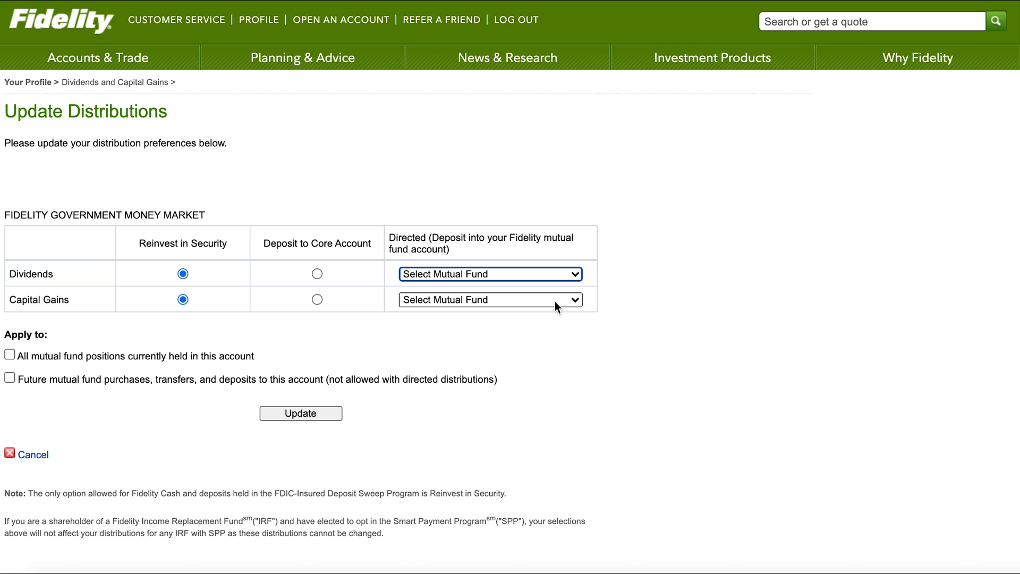
{"action": "left_click", "coordinate": [554, 301]}
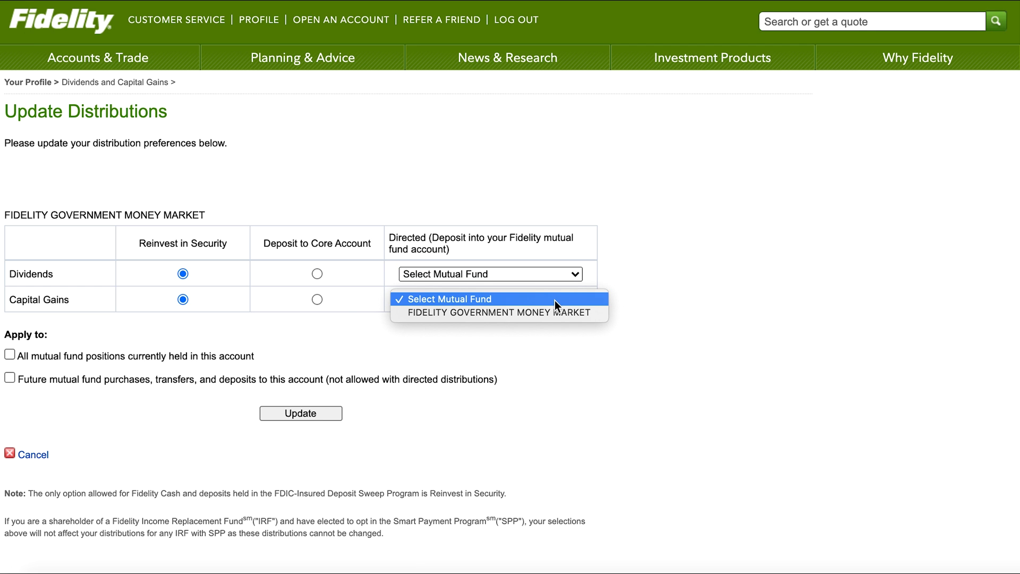
{"action": "left_click", "coordinate": [653, 301]}
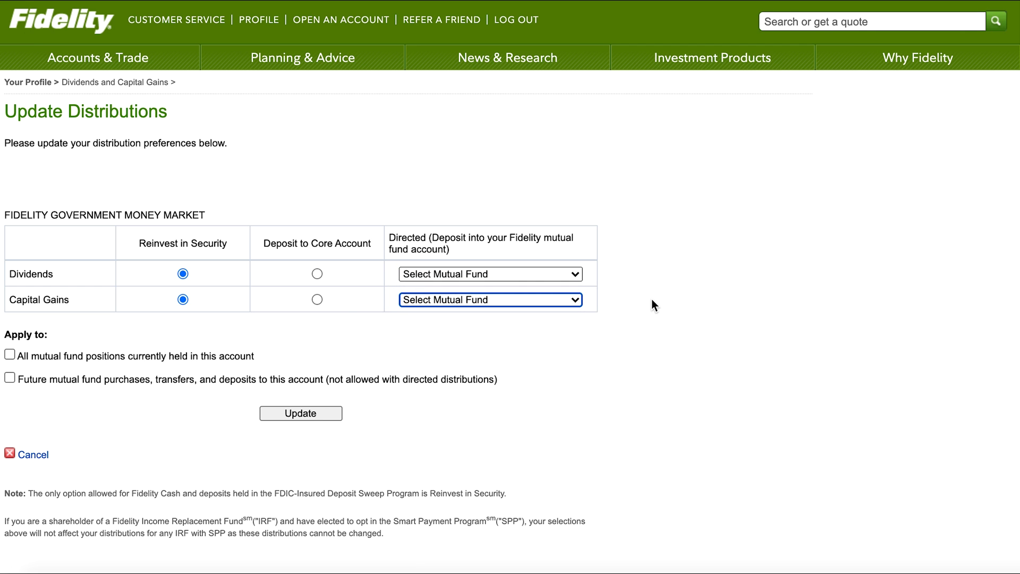
{"action": "left_click", "coordinate": [663, 316]}
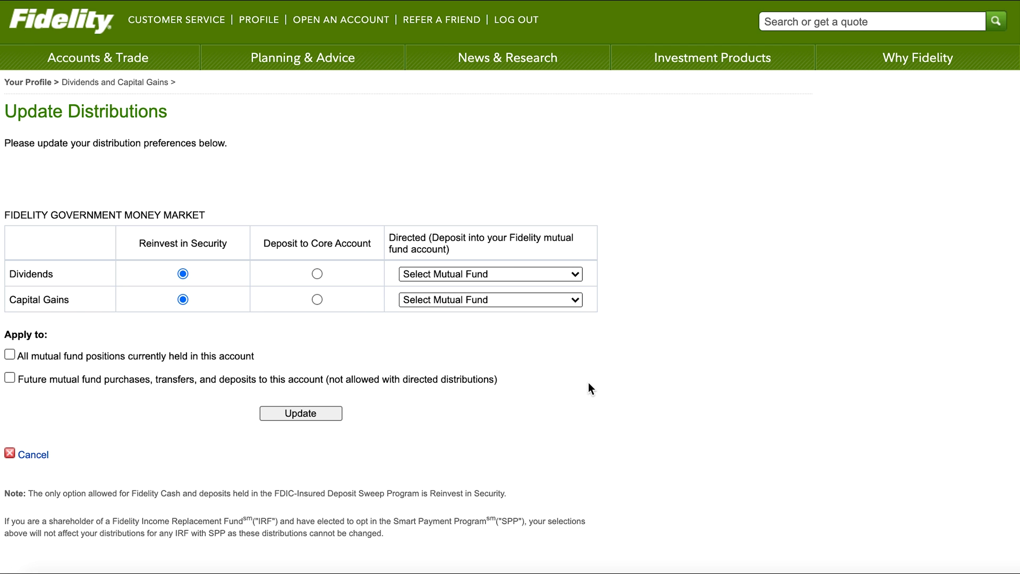
{"action": "left_click", "coordinate": [32, 455]}
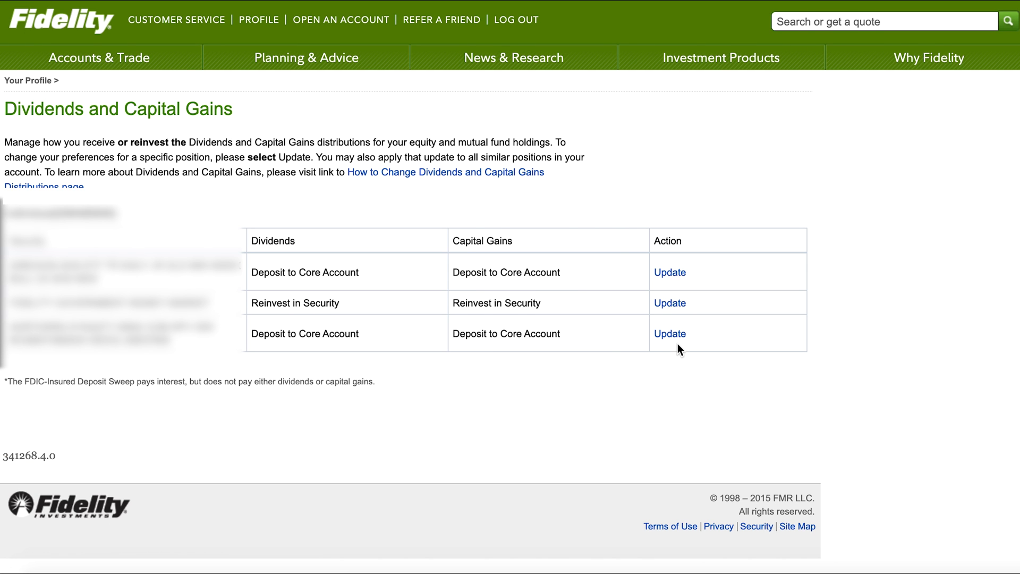
Open the third holding's distribution preferences and select Reinvest in Security for its dividends and capital gains
{"action": "left_click", "coordinate": [672, 334]}
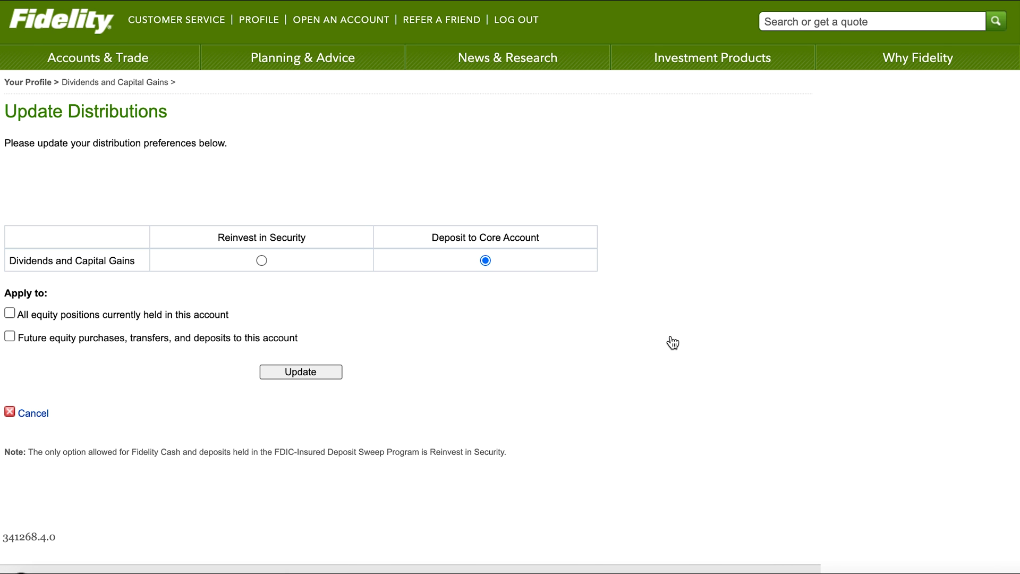
{"action": "left_click", "coordinate": [261, 261]}
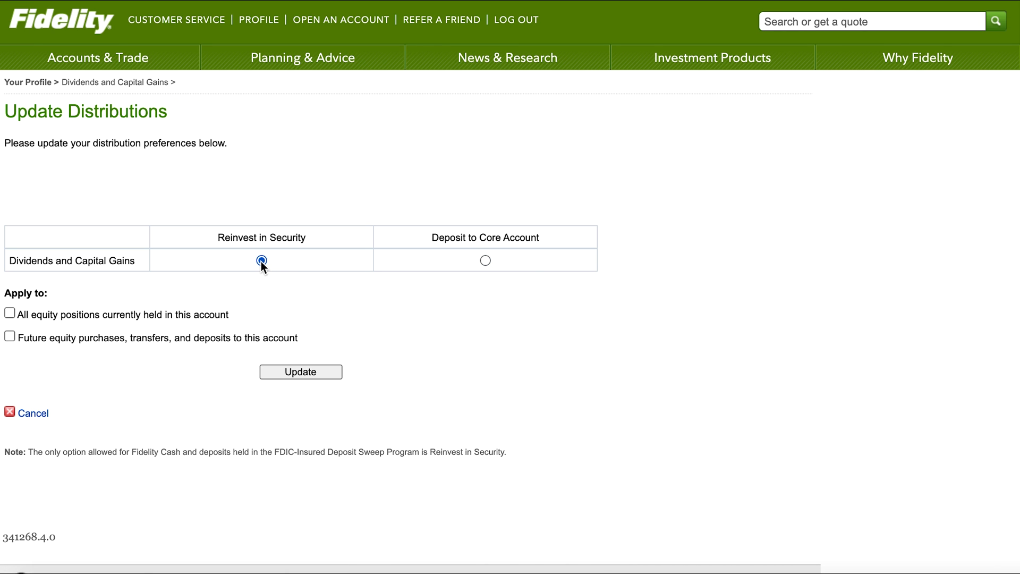